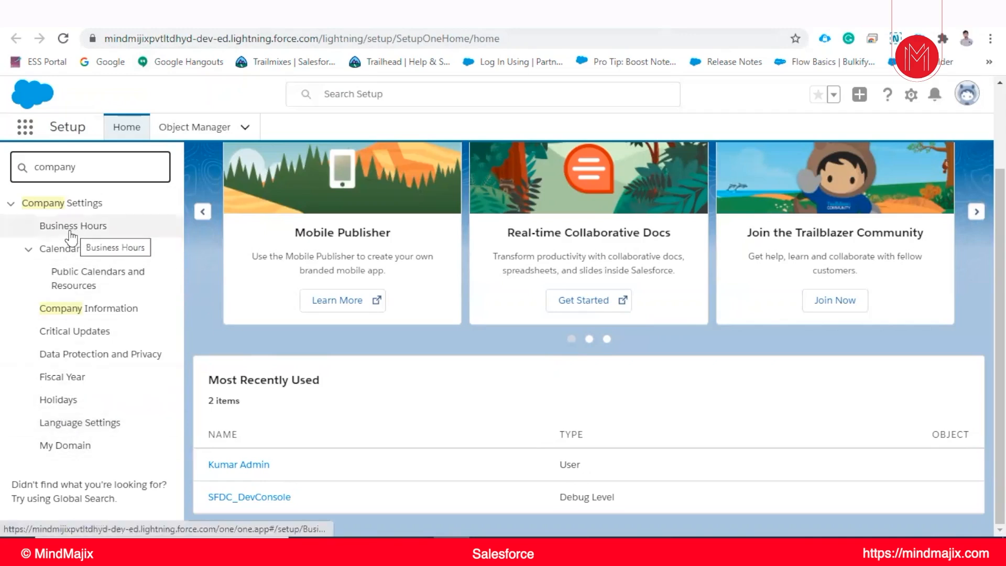
# Open the Company Information settings and review the organization details
pyautogui.click(86, 313)
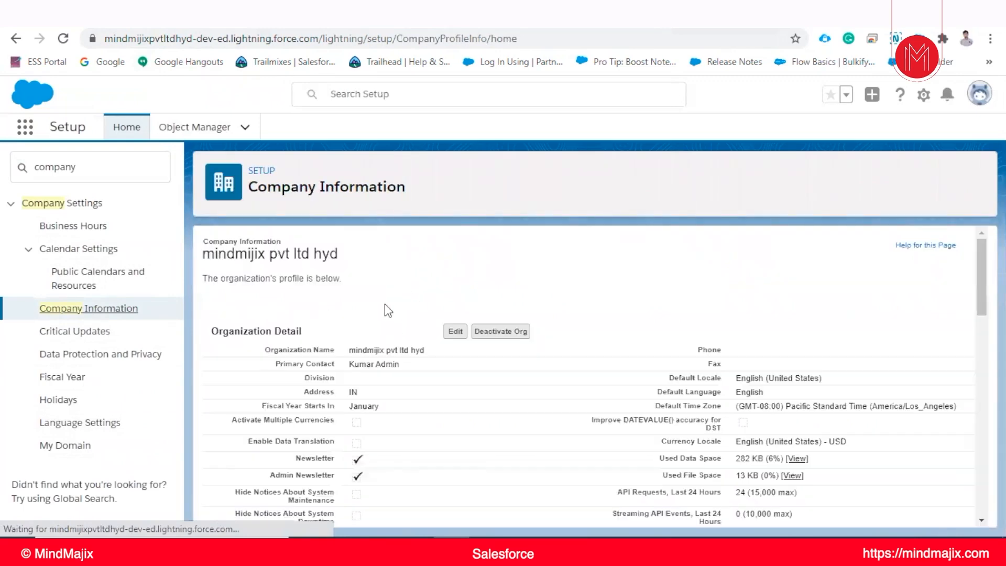
pyautogui.scroll(-2, 388, 314)
pyautogui.scroll(-3, 391, 327)
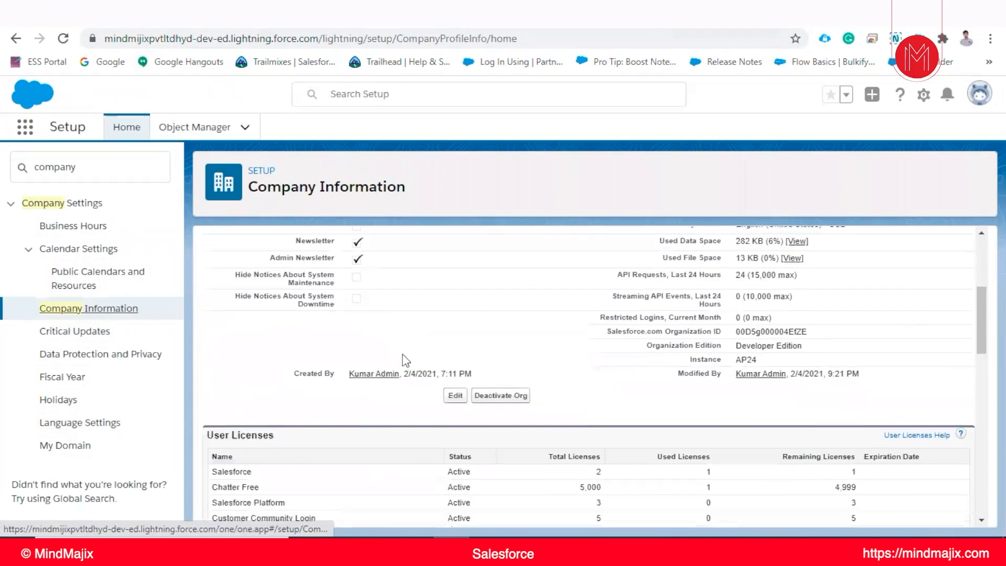
pyautogui.scroll(5, 404, 360)
pyautogui.scroll(-3, 781, 401)
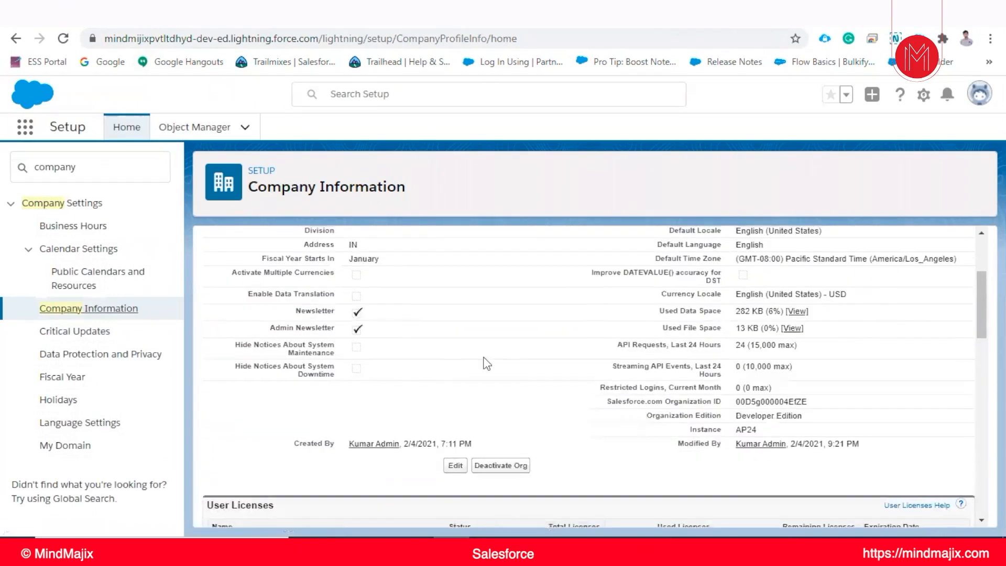
pyautogui.scroll(1, 367, 335)
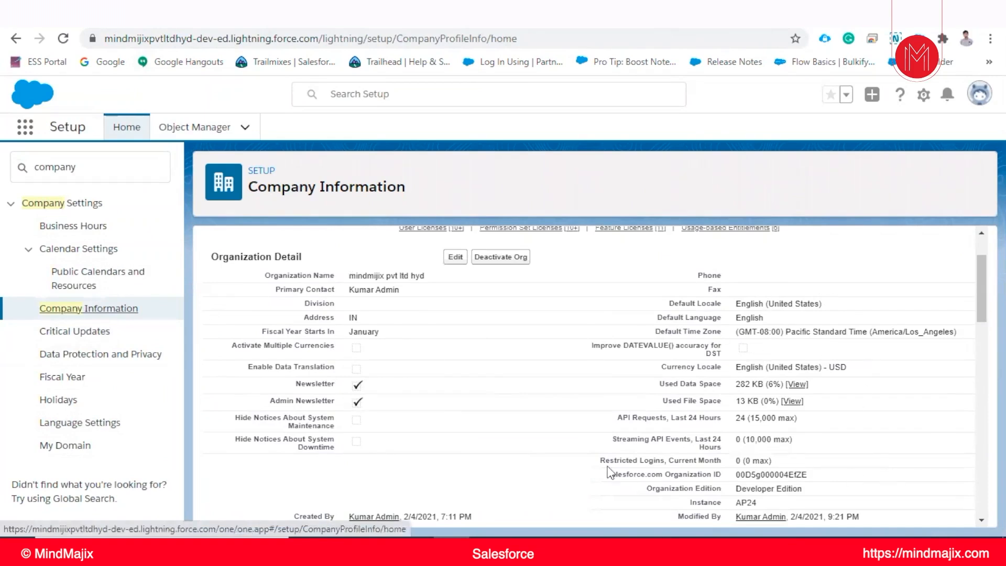
pyautogui.scroll(-2, 665, 469)
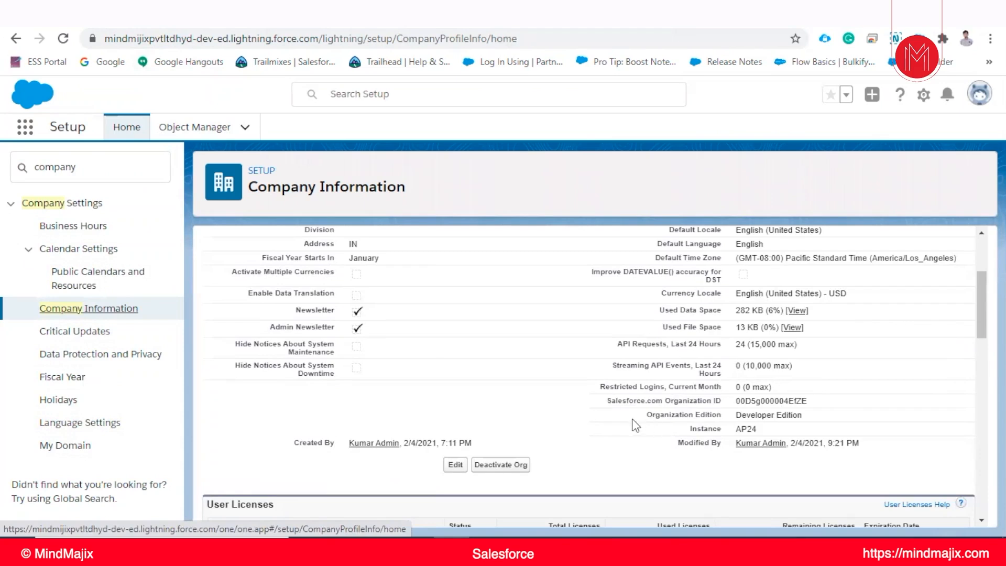
# Enlarge the page zoom to 125% and examine the organization edition and server instance
pyautogui.click(990, 38)
pyautogui.click(946, 175)
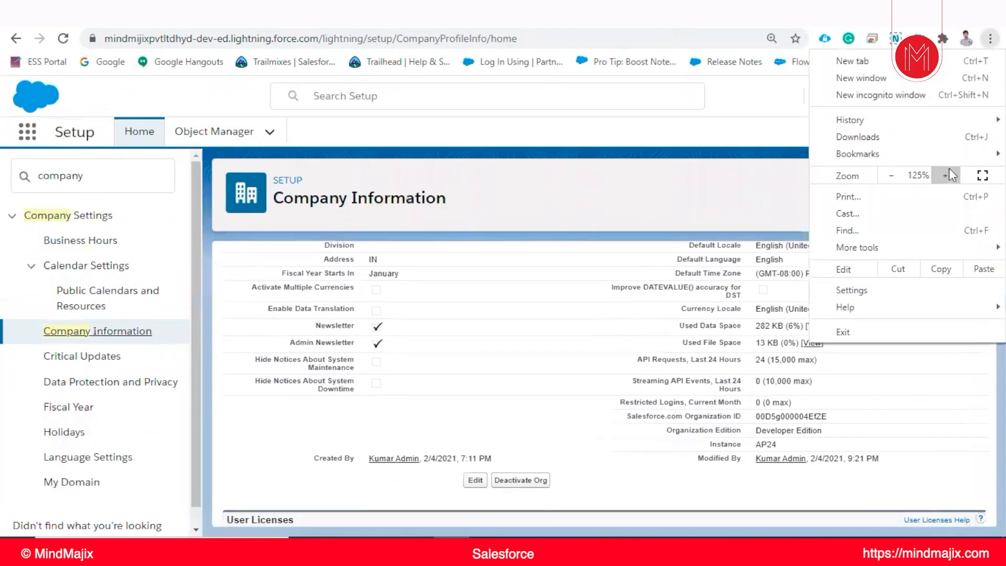
pyautogui.click(945, 175)
pyautogui.click(789, 443)
pyautogui.scroll(-2, 789, 442)
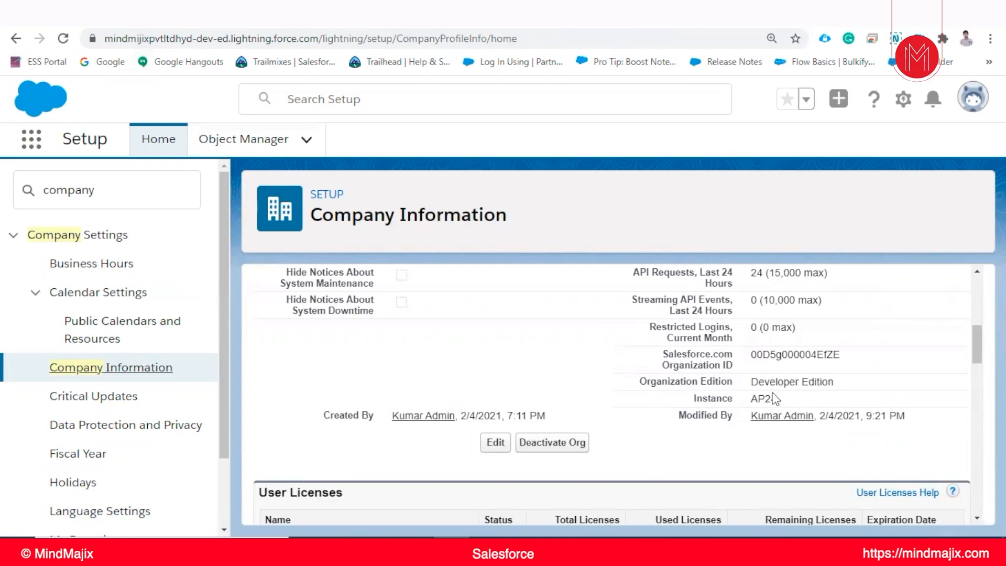
pyautogui.scroll(3, 693, 397)
pyautogui.scroll(-3, 713, 425)
# Switch to the Notepad++ notes and read the sections on server instances and how to track their status
pyautogui.hotkey('alt', 'Tab')
pyautogui.scroll(-3, 157, 227)
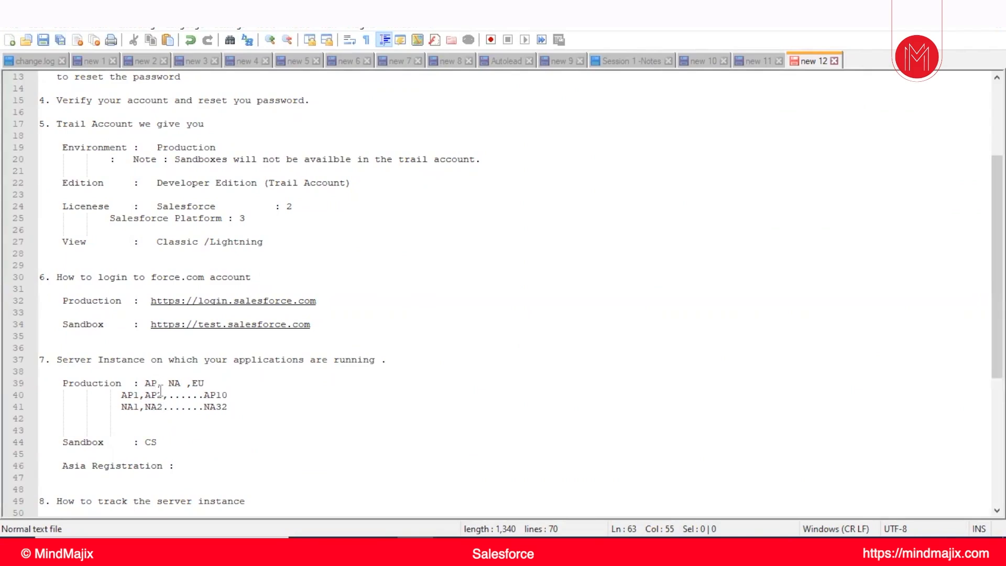
pyautogui.scroll(-1, 186, 389)
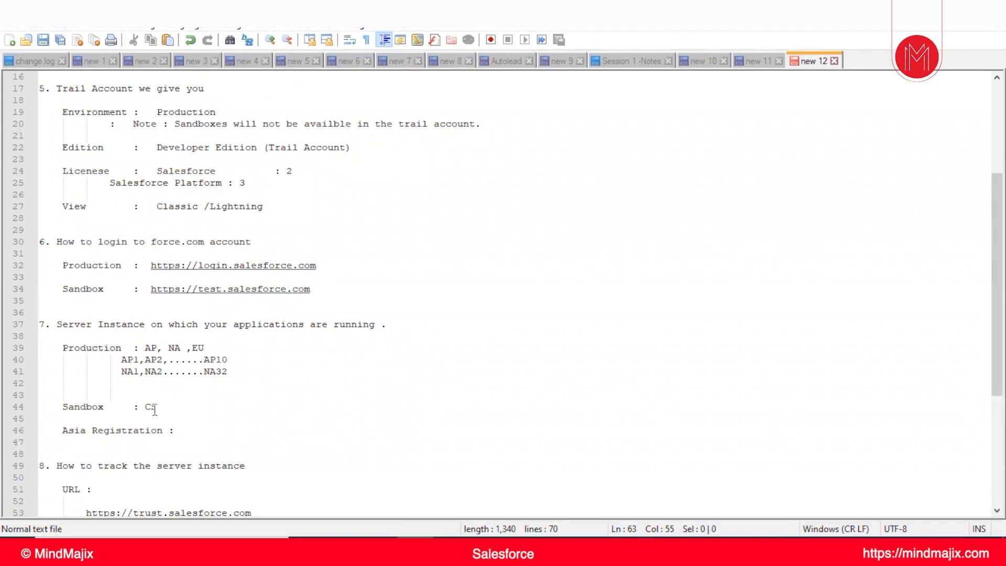
pyautogui.scroll(-1, 204, 364)
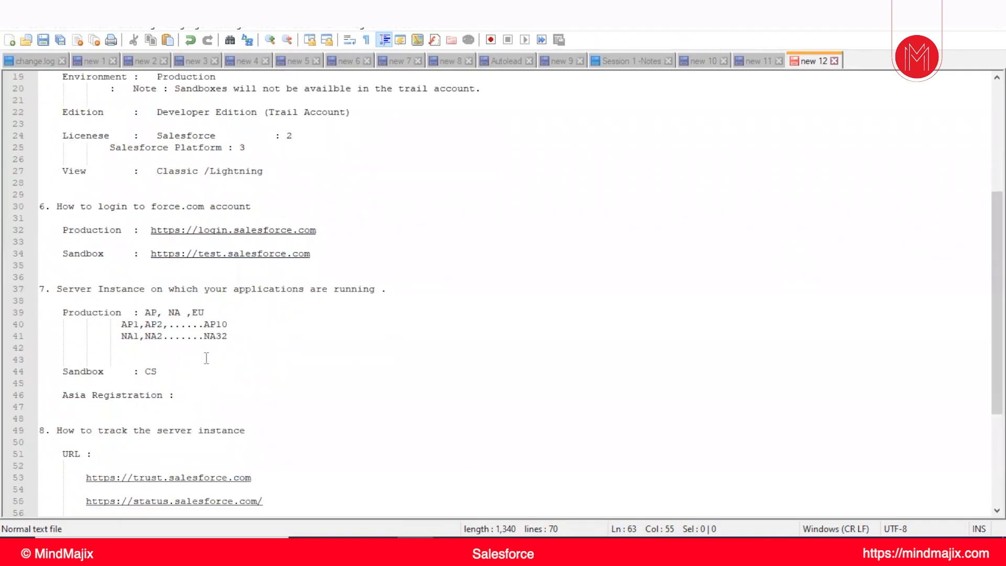
pyautogui.scroll(-1, 209, 377)
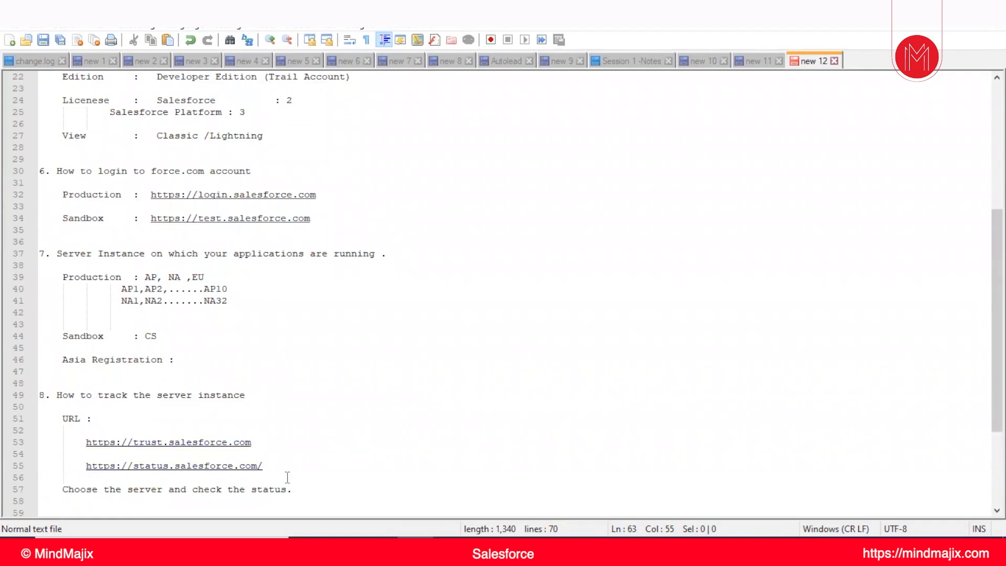
pyautogui.scroll(-1, 287, 451)
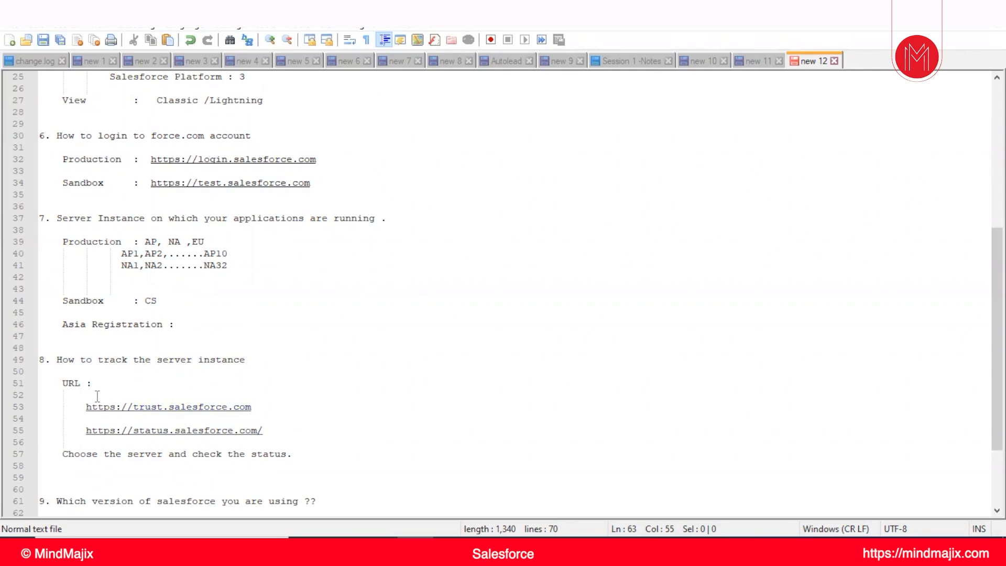
pyautogui.scroll(1, 272, 430)
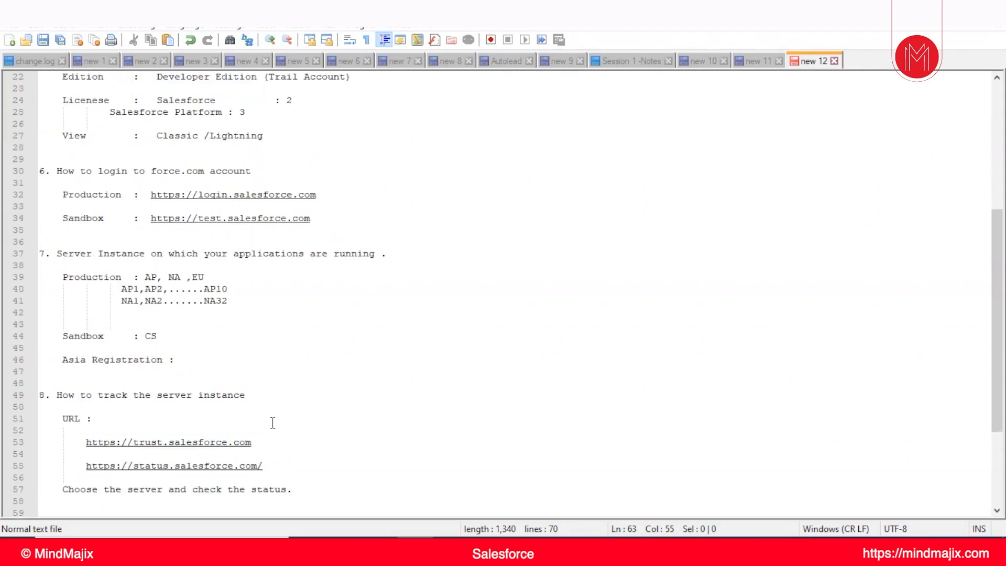
pyautogui.scroll(-1, 264, 430)
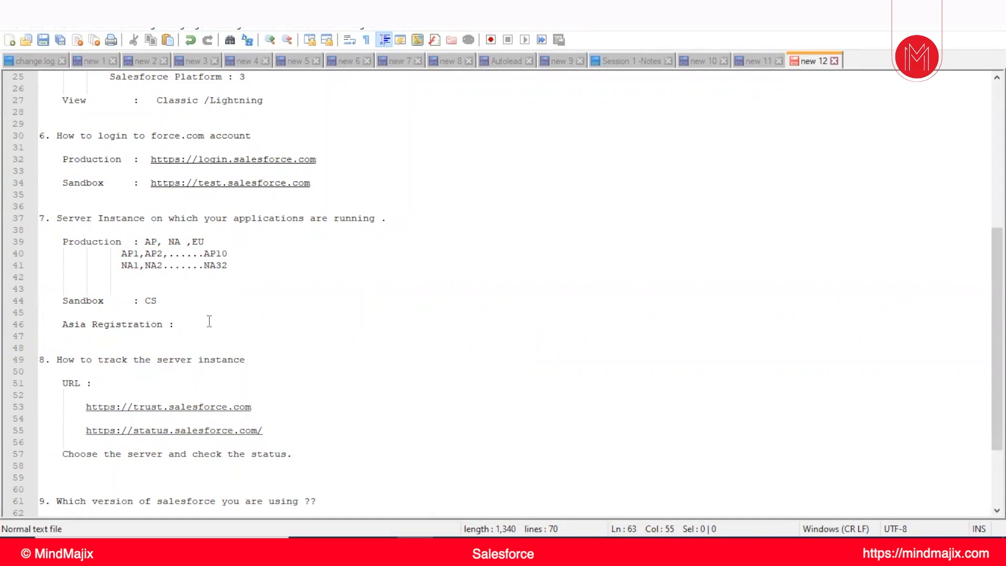
pyautogui.scroll(3, 353, 392)
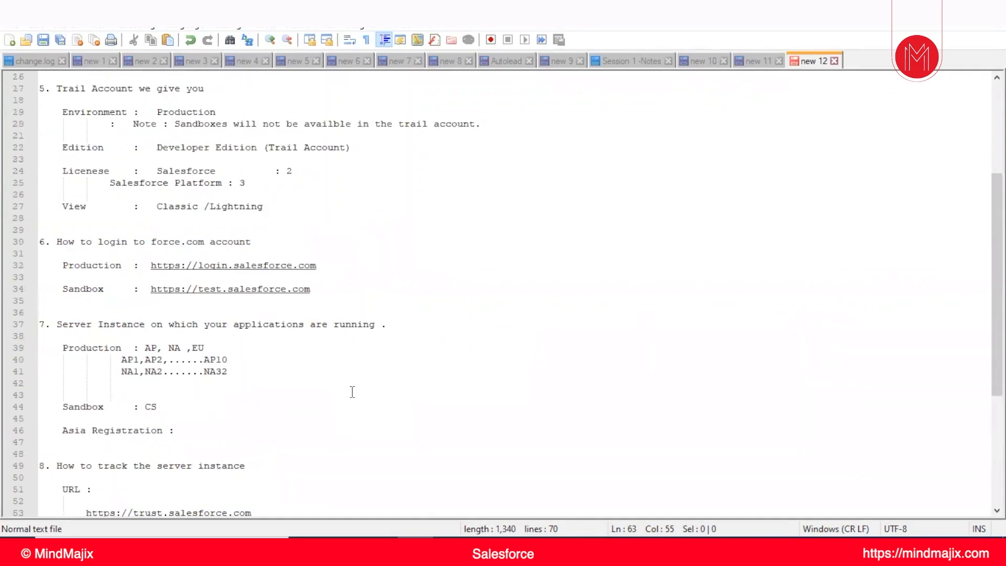
pyautogui.scroll(-2, 353, 392)
# Return to the Company Information page in Chrome and reset the page zoom to 100%
pyautogui.moveTo(450, 556)
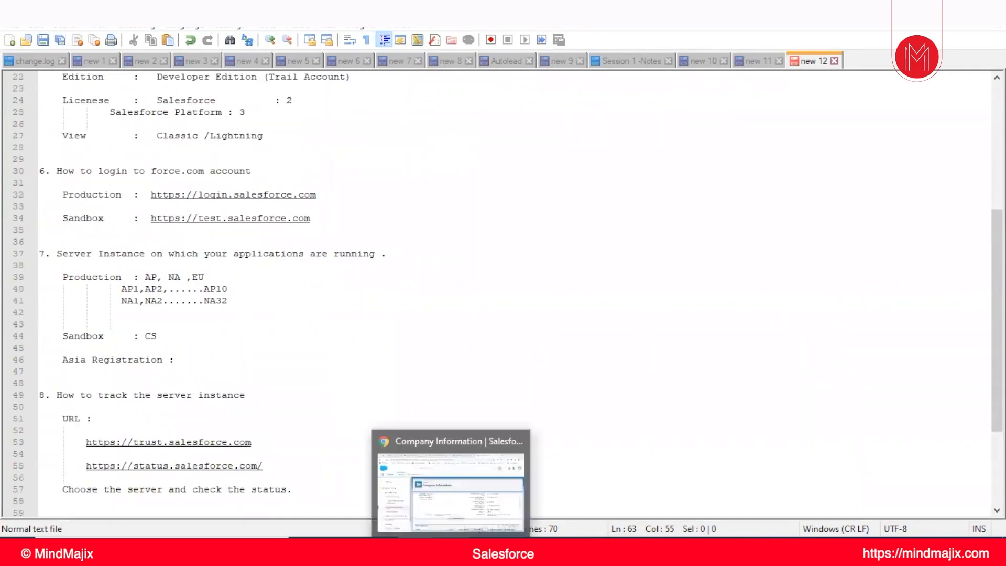
pyautogui.click(461, 497)
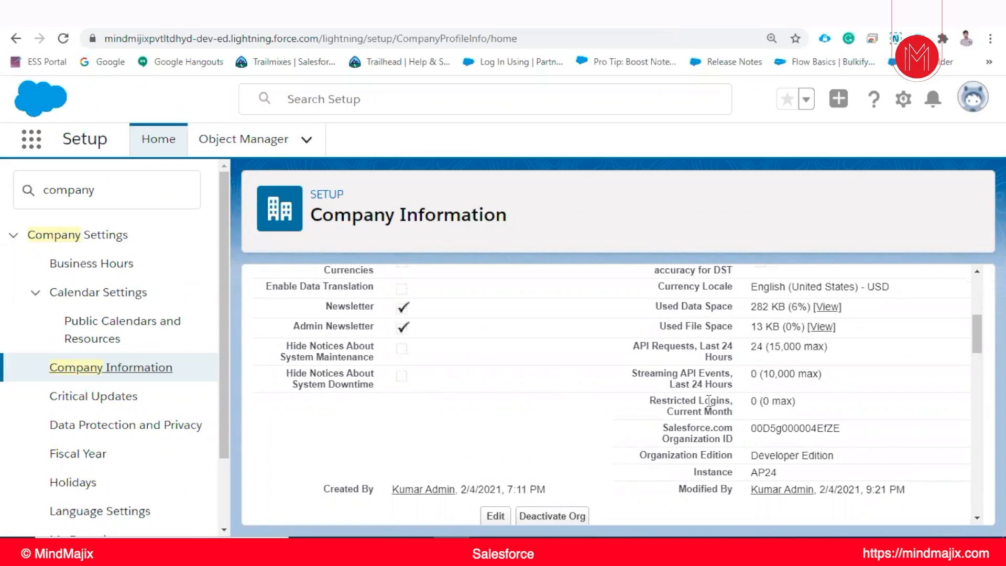
pyautogui.click(991, 38)
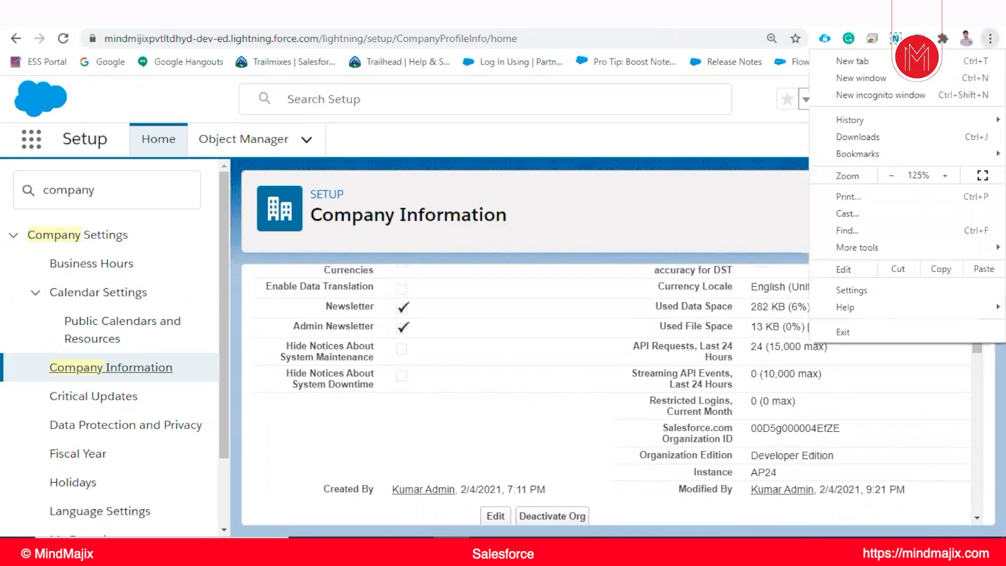
pyautogui.click(892, 176)
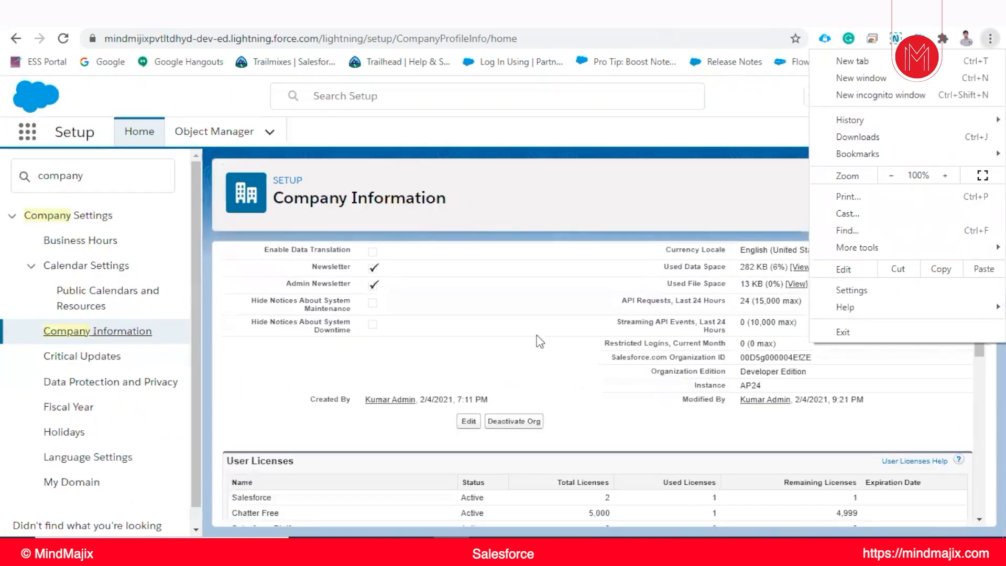
pyautogui.click(891, 176)
pyautogui.click(503, 343)
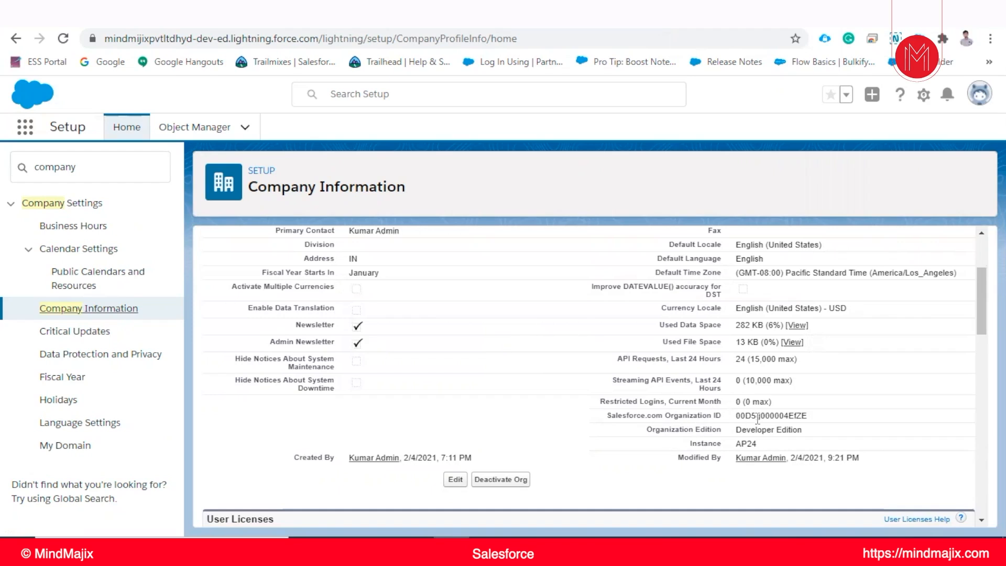
# Highlight the Salesforce.com Organization ID and look over the surrounding organization details
pyautogui.moveTo(736, 415); pyautogui.dragTo(814, 425)
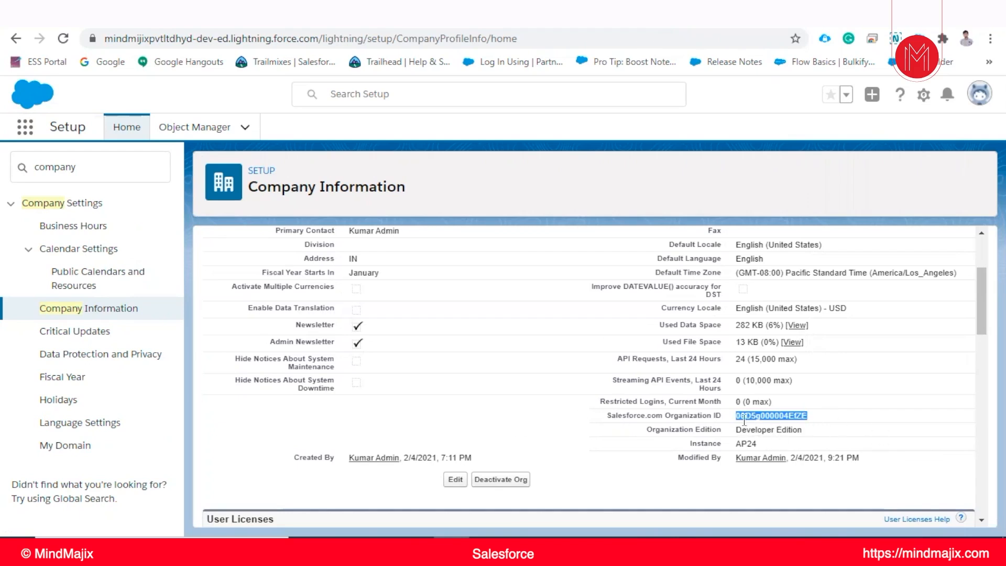
pyautogui.scroll(3, 481, 332)
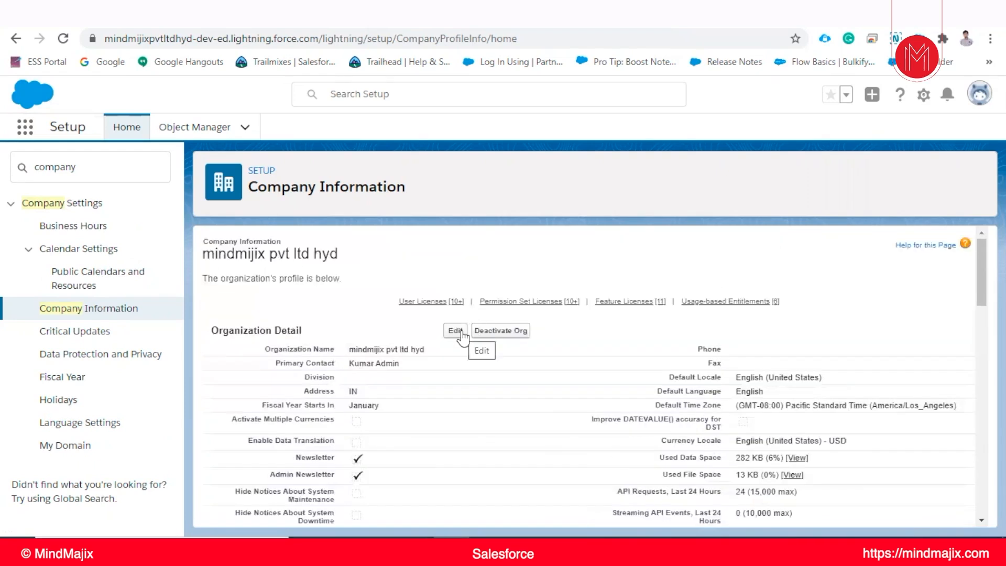
pyautogui.scroll(-3, 778, 448)
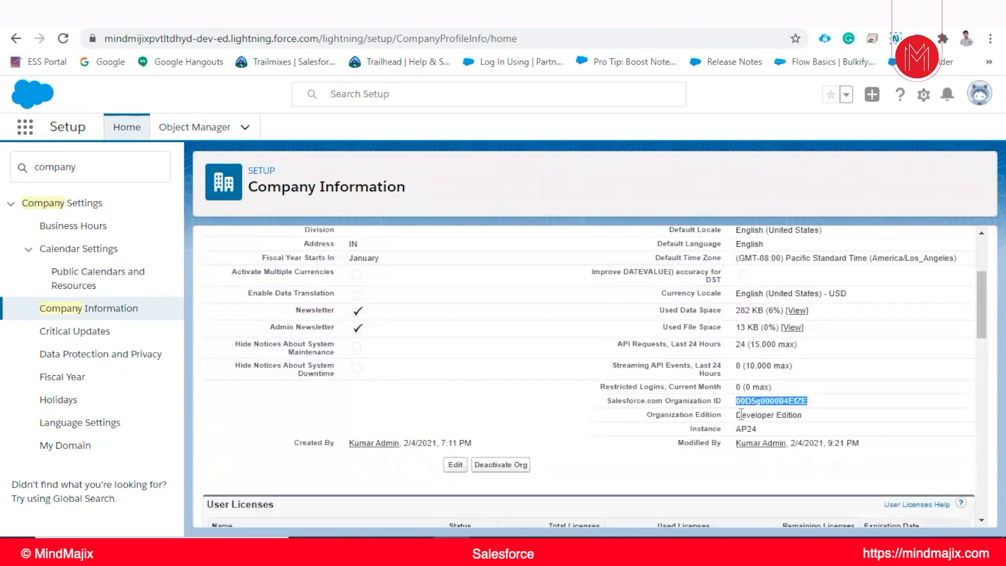
pyautogui.scroll(2, 741, 414)
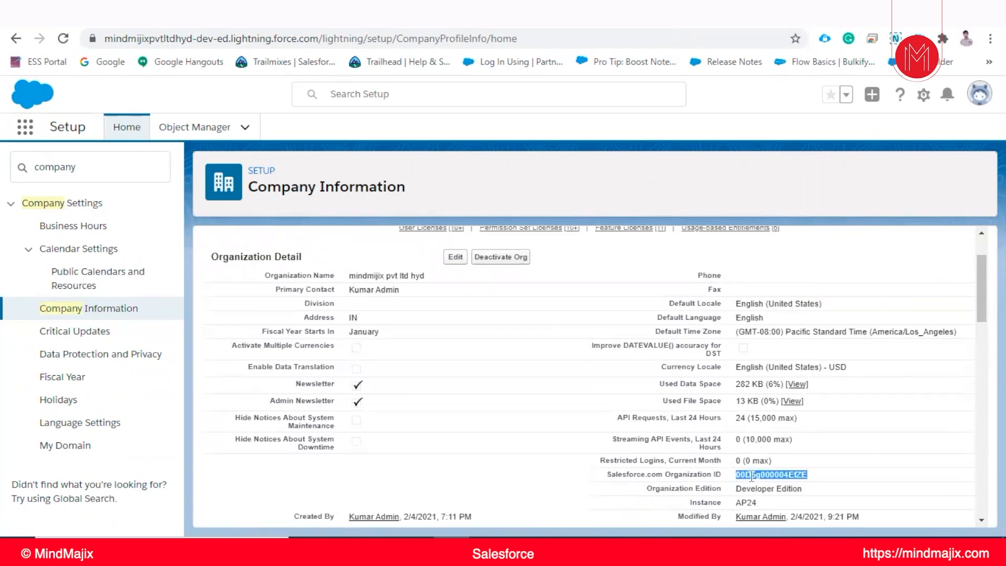
# Open the organization profile for editing and fill in the company's street, city, state and postal code
pyautogui.click(455, 256)
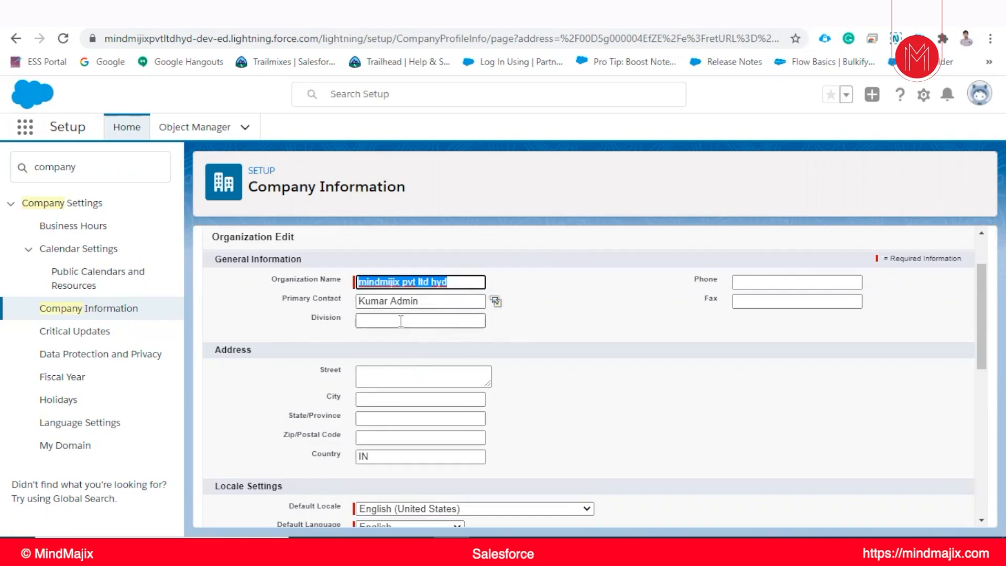
pyautogui.scroll(-2, 418, 335)
pyautogui.click(380, 304)
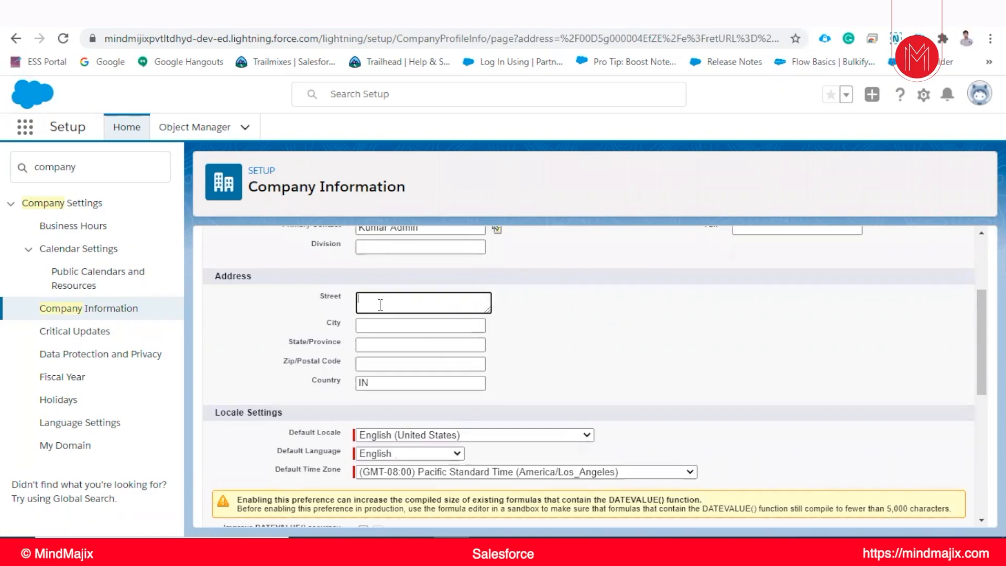
pyautogui.write('Xyz')
pyautogui.click(378, 326)
pyautogui.write('HYD')
pyautogui.click(379, 346)
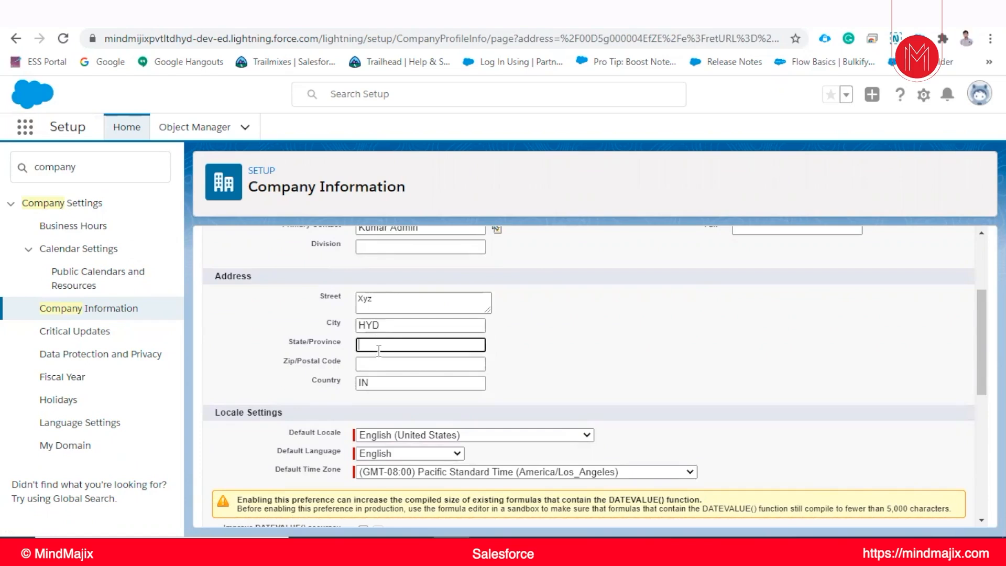
pyautogui.write('Telengana')
pyautogui.click(408, 365)
pyautogui.write('560040')
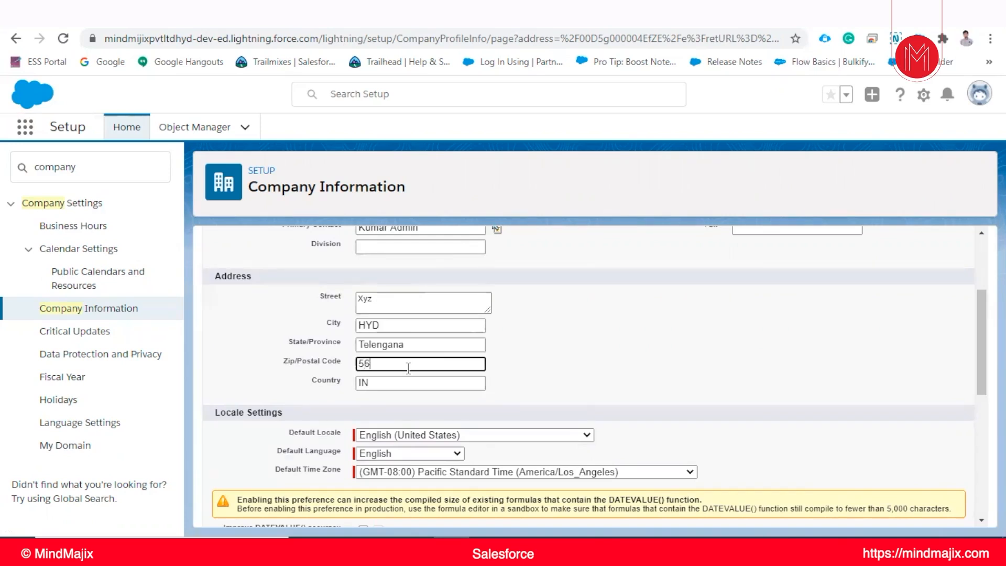
pyautogui.scroll(-1, 399, 307)
pyautogui.click(400, 307)
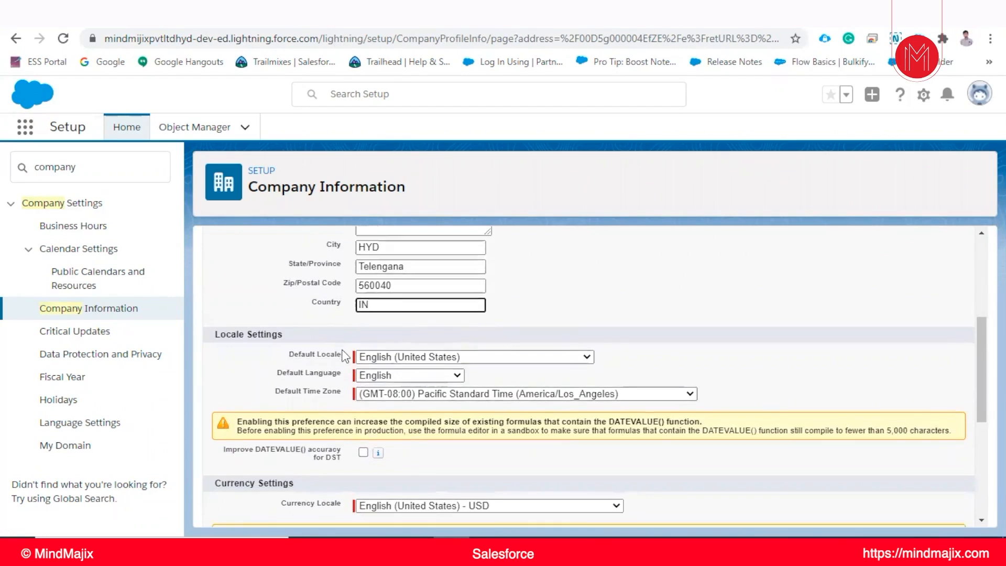
# Set the organization's default locale to English (India) and view the available default languages
pyautogui.scroll(-3, 321, 338)
pyautogui.scroll(3, 320, 337)
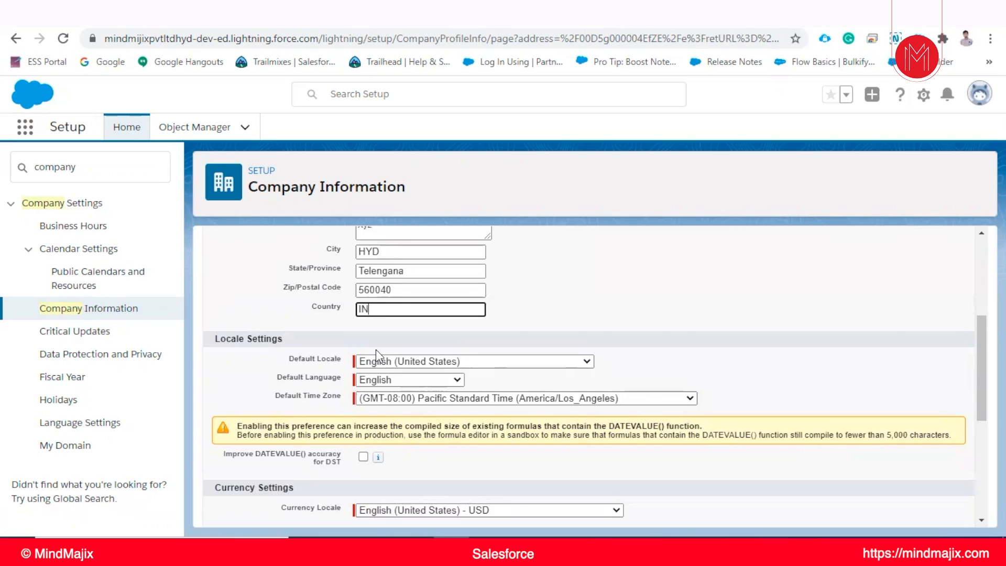
pyautogui.click(423, 360)
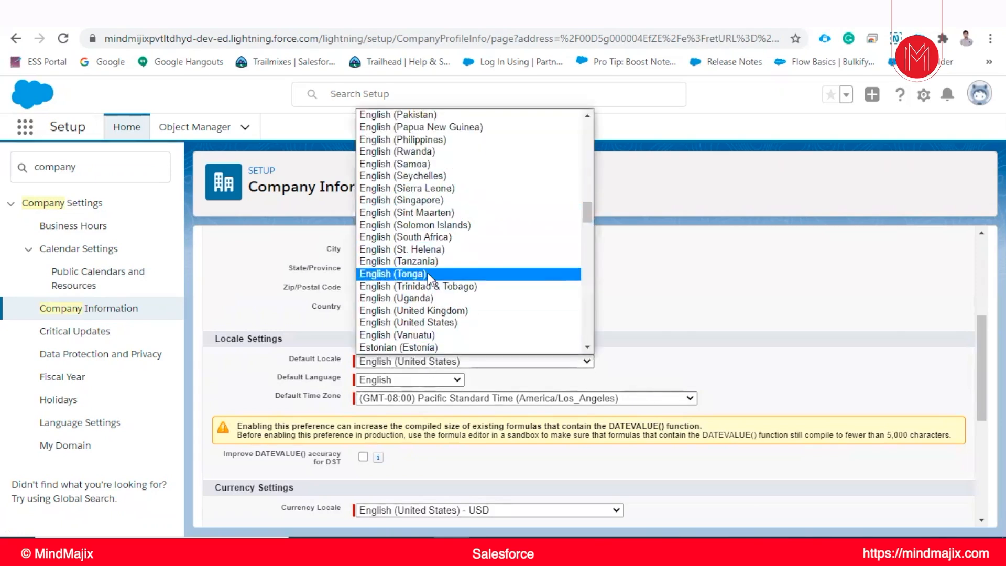
pyautogui.scroll(15, 427, 271)
pyautogui.scroll(-20, 427, 282)
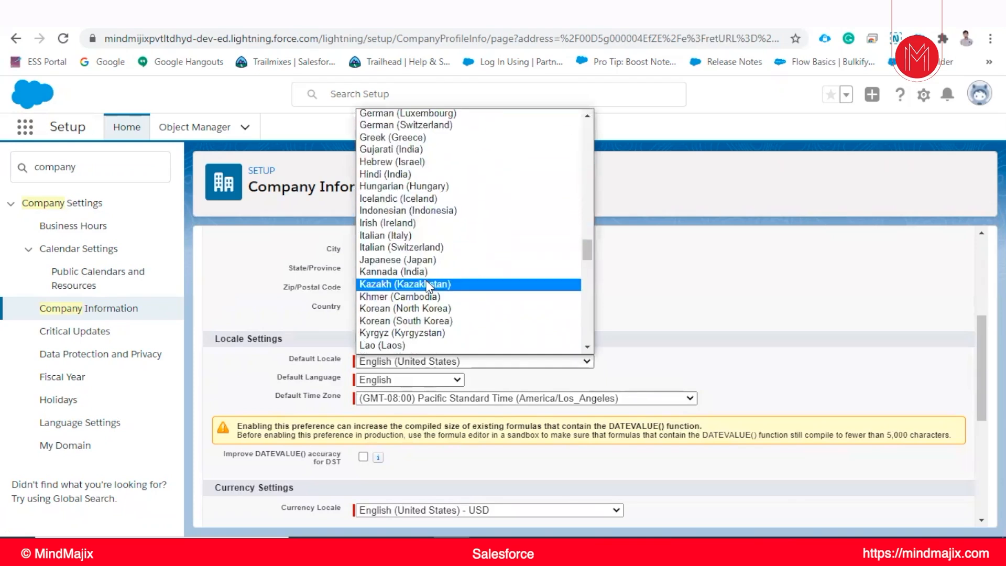
pyautogui.scroll(20, 401, 254)
pyautogui.scroll(20, 400, 254)
pyautogui.scroll(2, 414, 245)
pyautogui.scroll(-20, 414, 245)
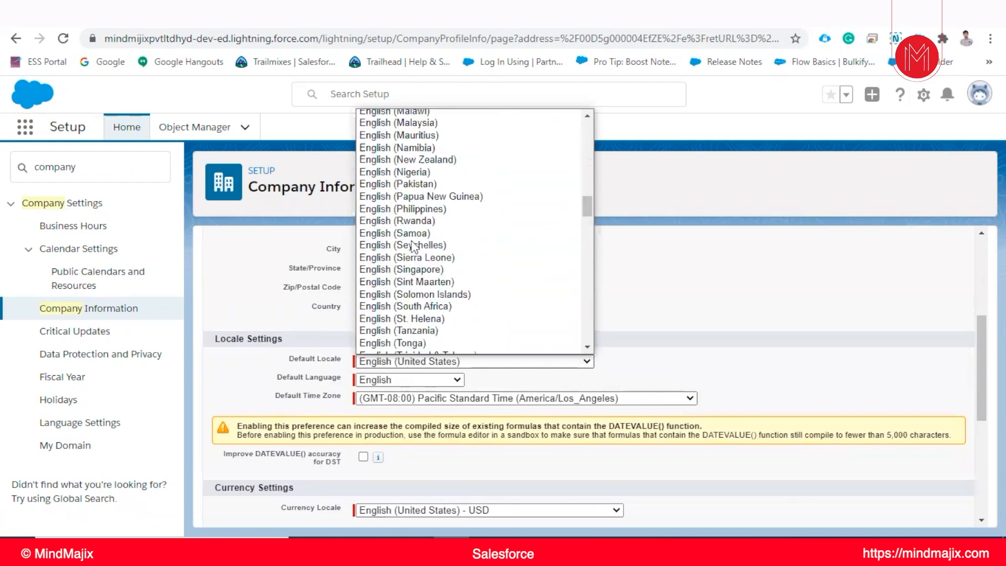
pyautogui.scroll(5, 412, 199)
pyautogui.click(410, 173)
pyautogui.click(409, 379)
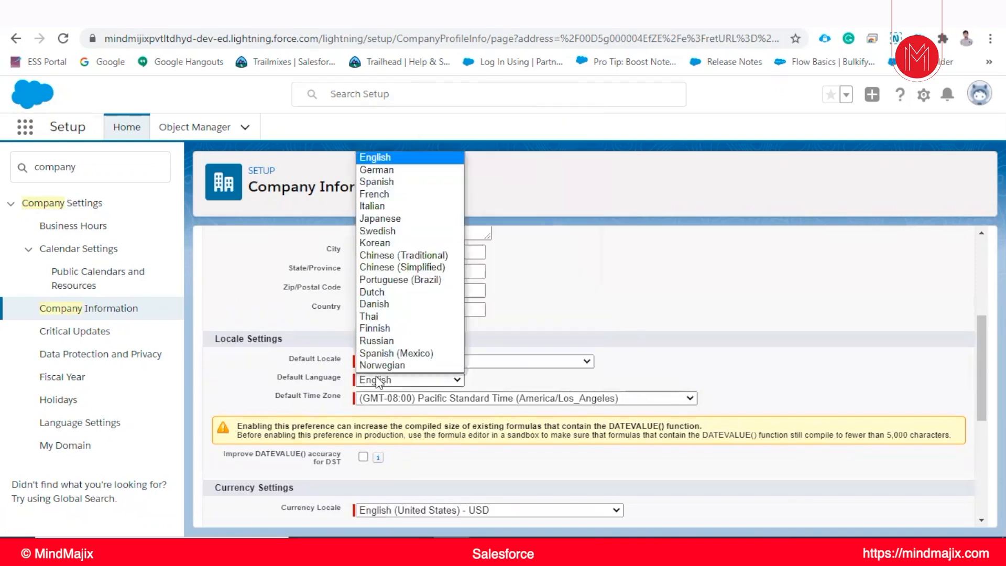
pyautogui.click(697, 349)
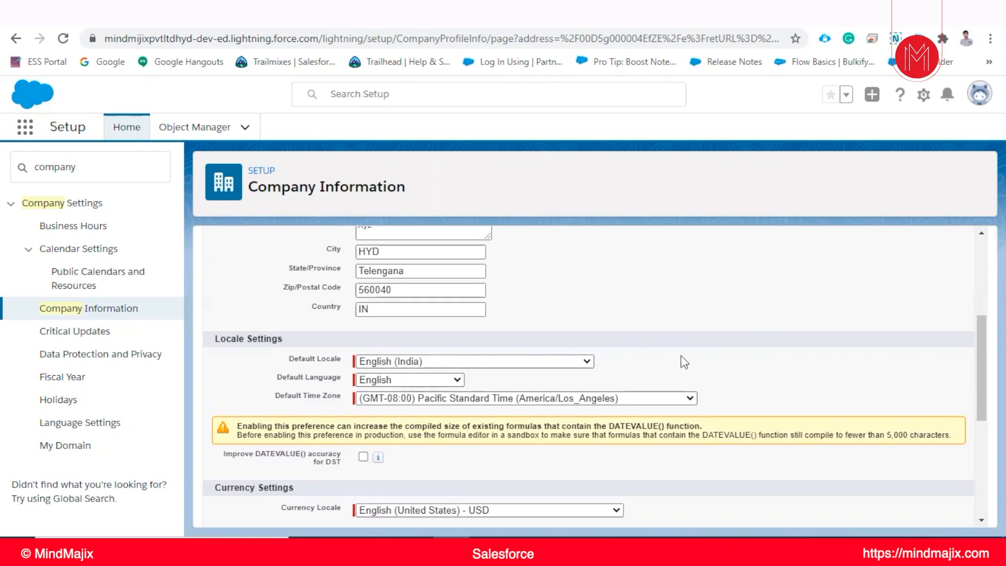
# Examine the default time zone options and the currency, translation, newsletter and login notification settings, and cancel the organization profile edit
pyautogui.click(511, 399)
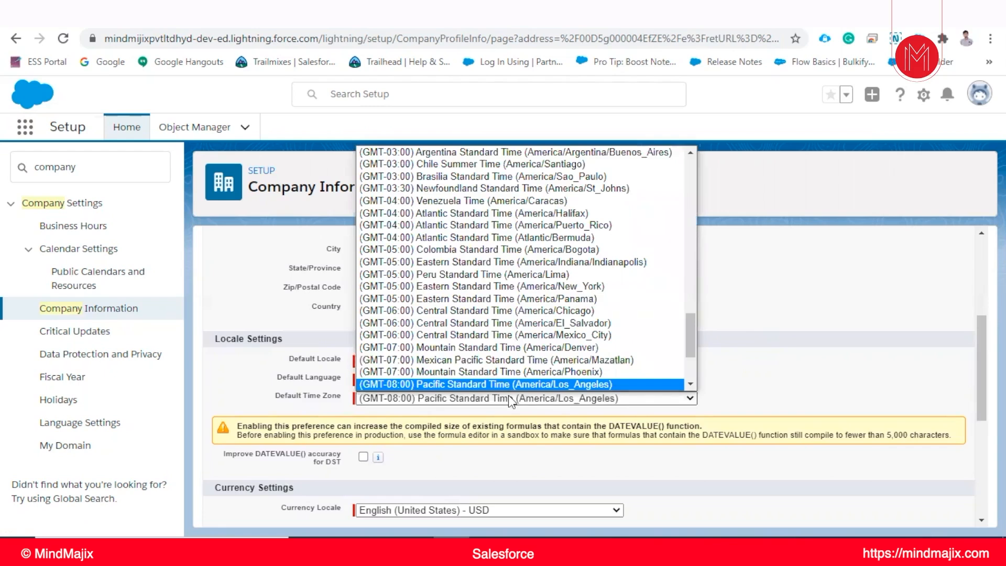
pyautogui.click(746, 379)
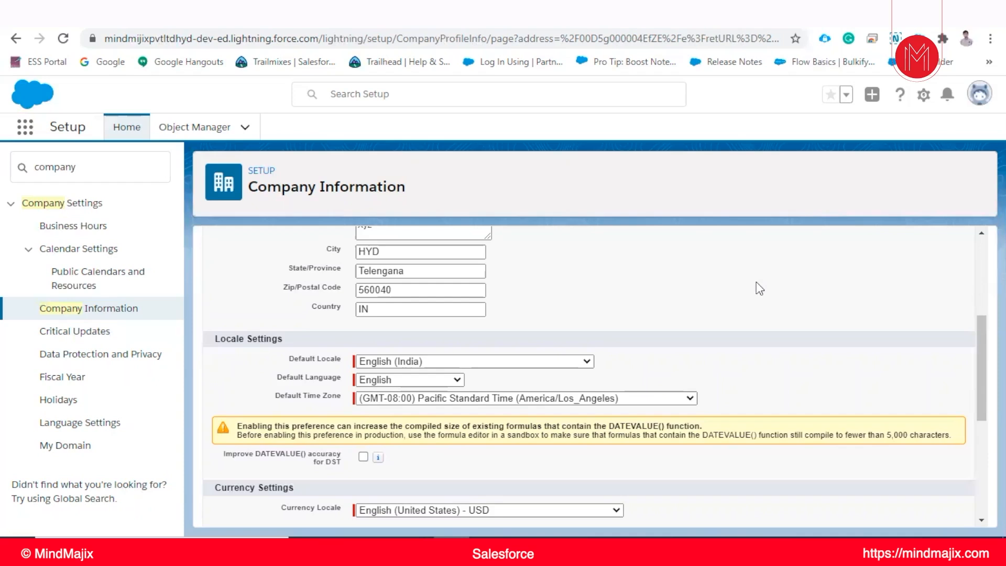
pyautogui.scroll(-2, 480, 411)
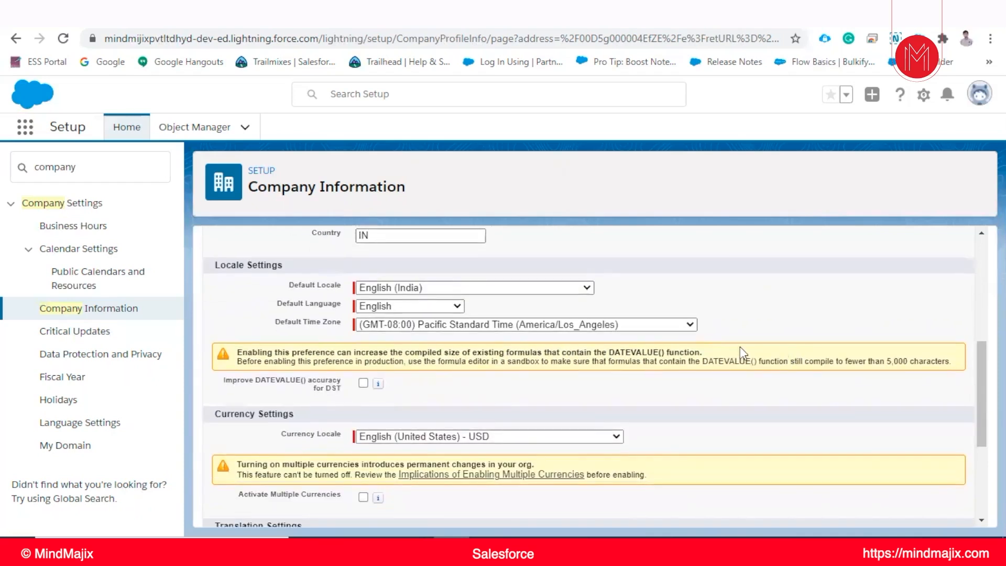
pyautogui.scroll(-2, 375, 323)
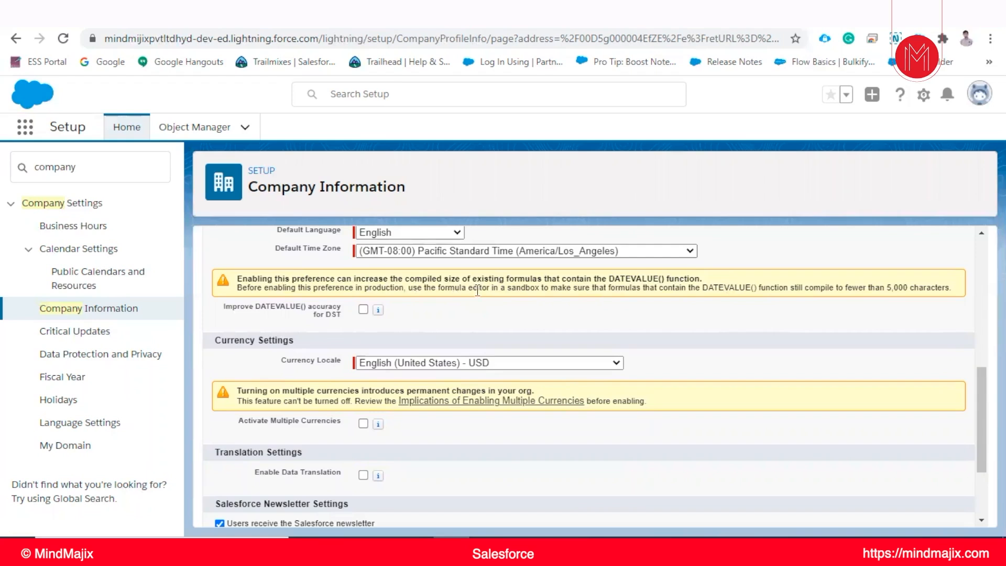
pyautogui.scroll(-3, 478, 290)
pyautogui.scroll(2, 323, 332)
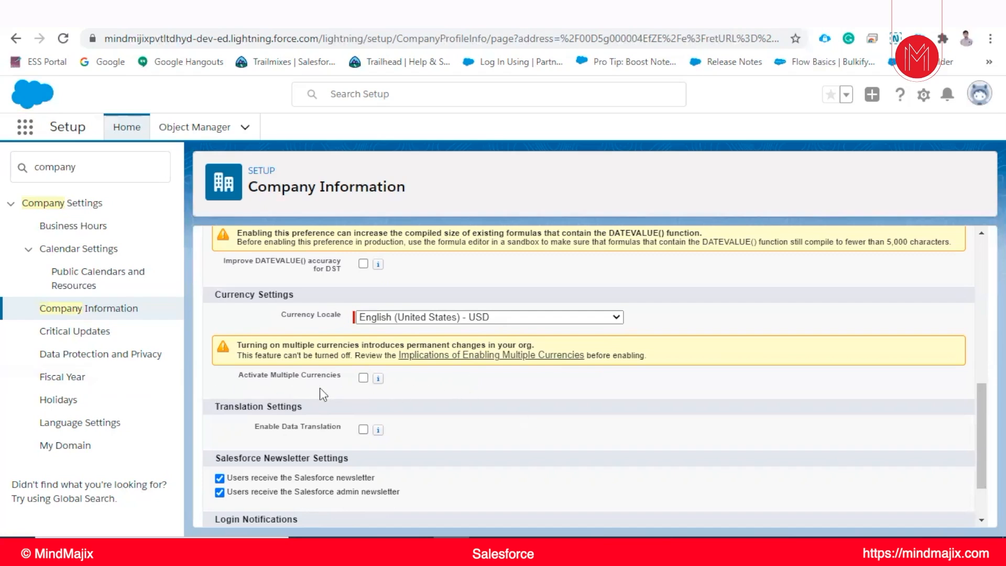
pyautogui.scroll(-3, 352, 393)
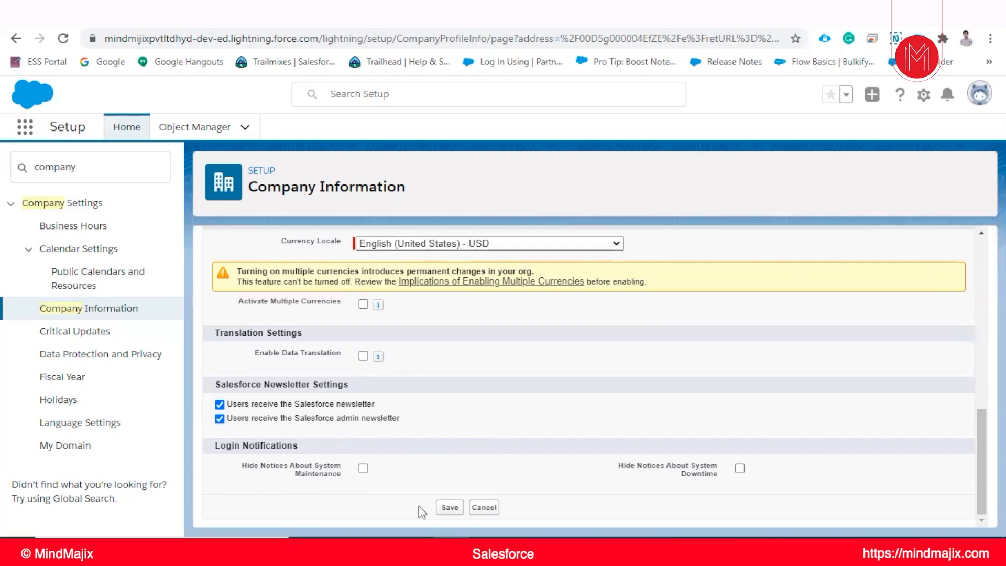
pyautogui.click(484, 507)
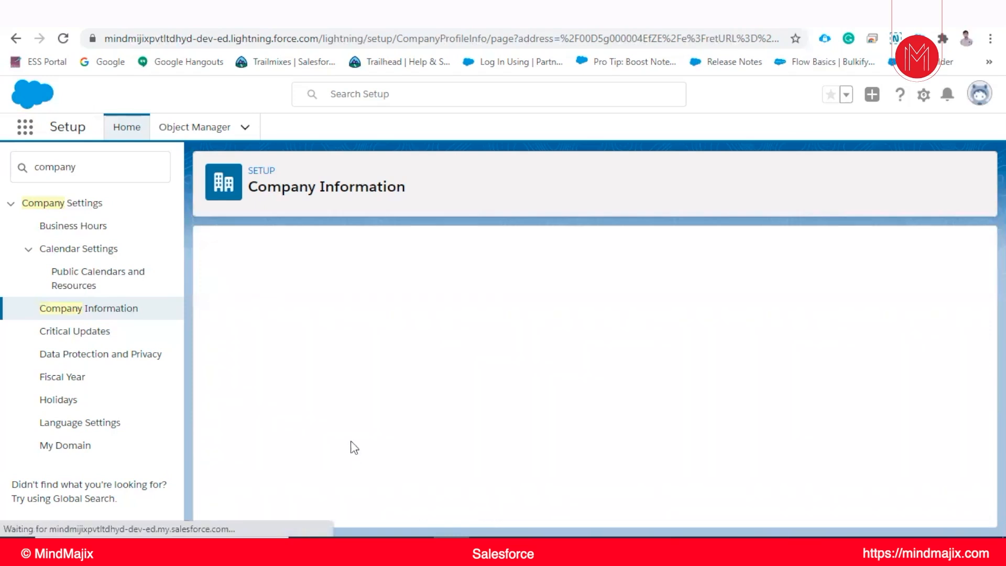
# Switch to the Notepad++ session notes, look over the sections on server instances and Salesforce versions, and return to Chrome
pyautogui.hotkey('alt', 'Tab')
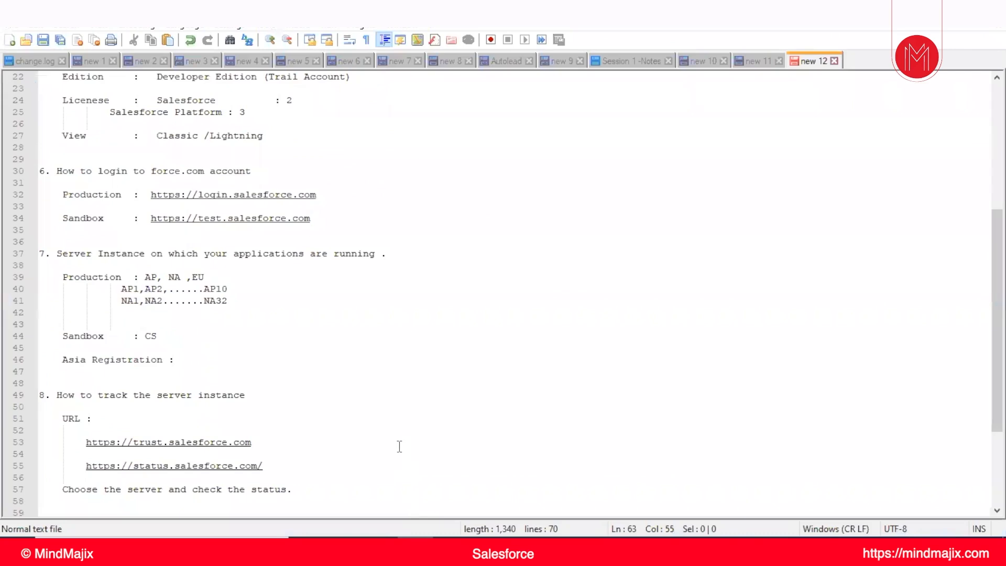
pyautogui.scroll(-4, 405, 448)
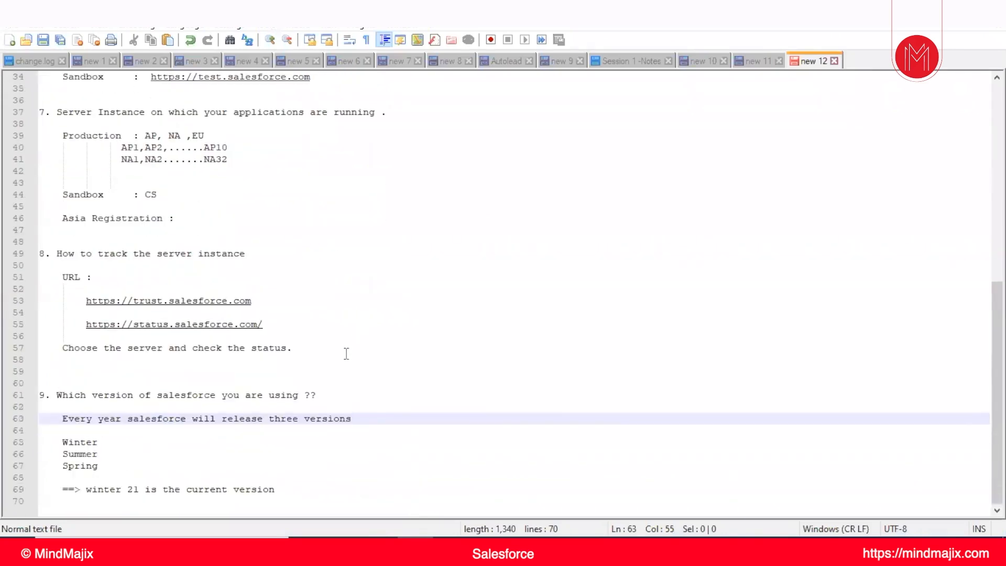
pyautogui.scroll(1, 345, 361)
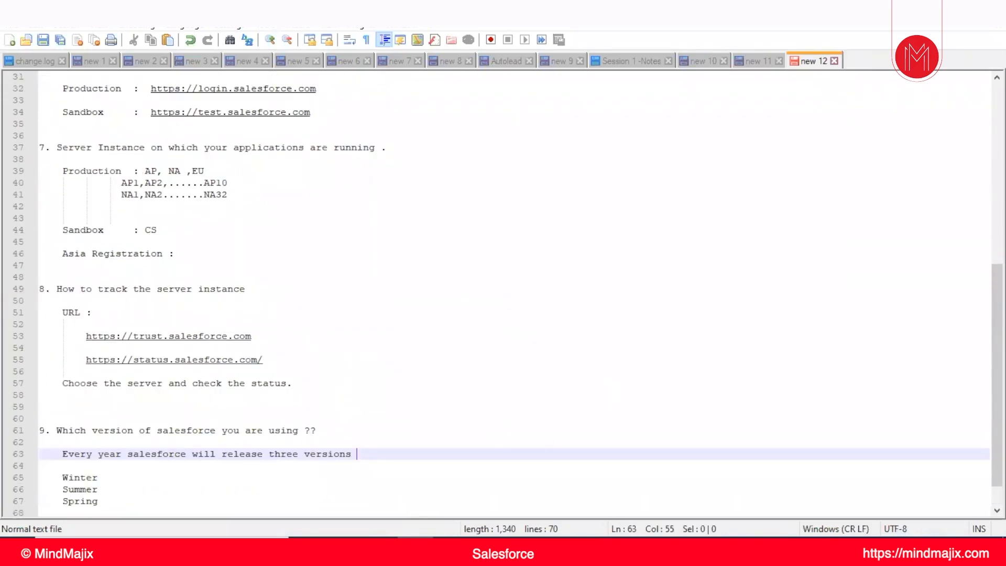
pyautogui.hotkey('alt', 'Tab')
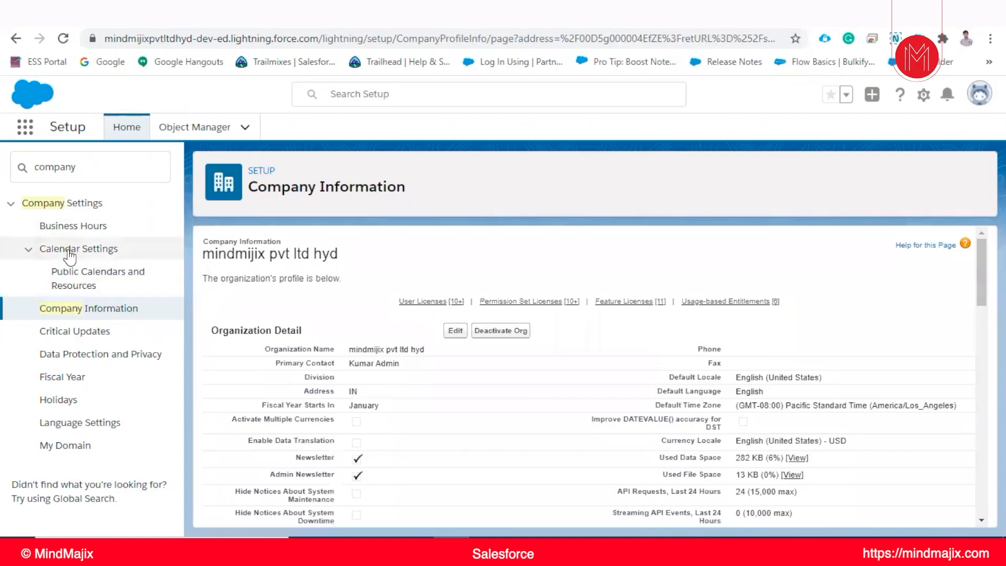
# Open the Business Hours setup page and start a new business hours record
pyautogui.click(73, 230)
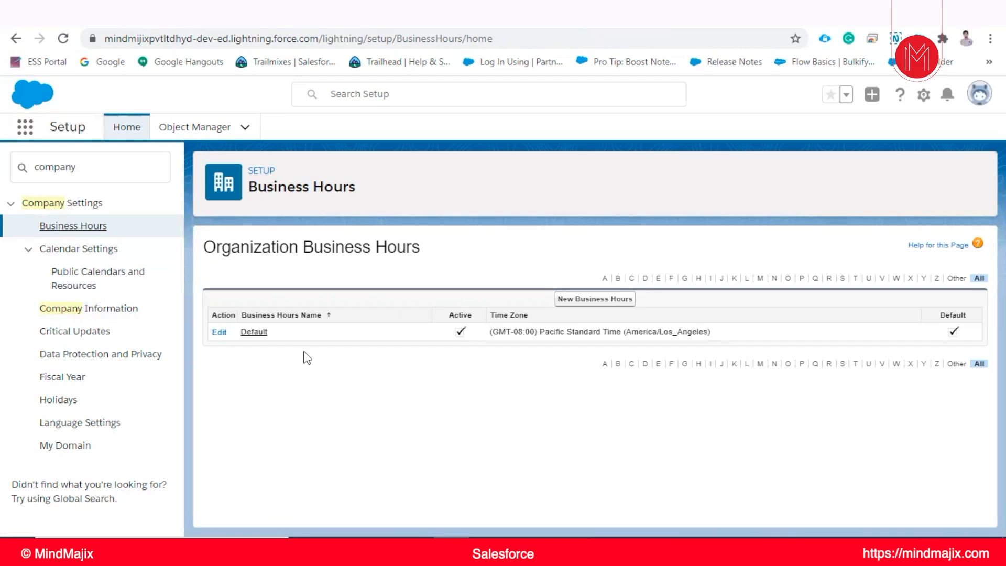
pyautogui.click(559, 300)
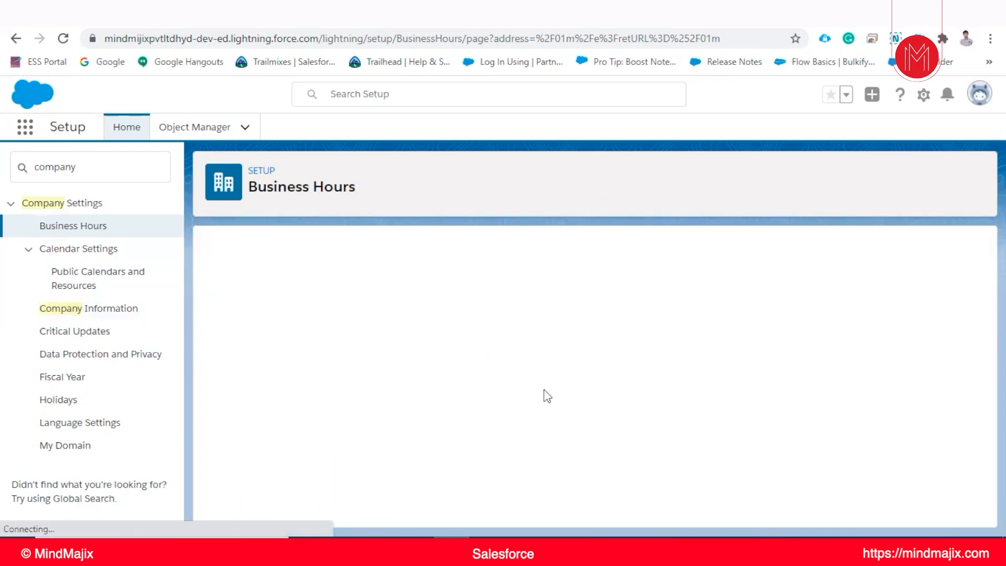
pyautogui.scroll(-2, 511, 389)
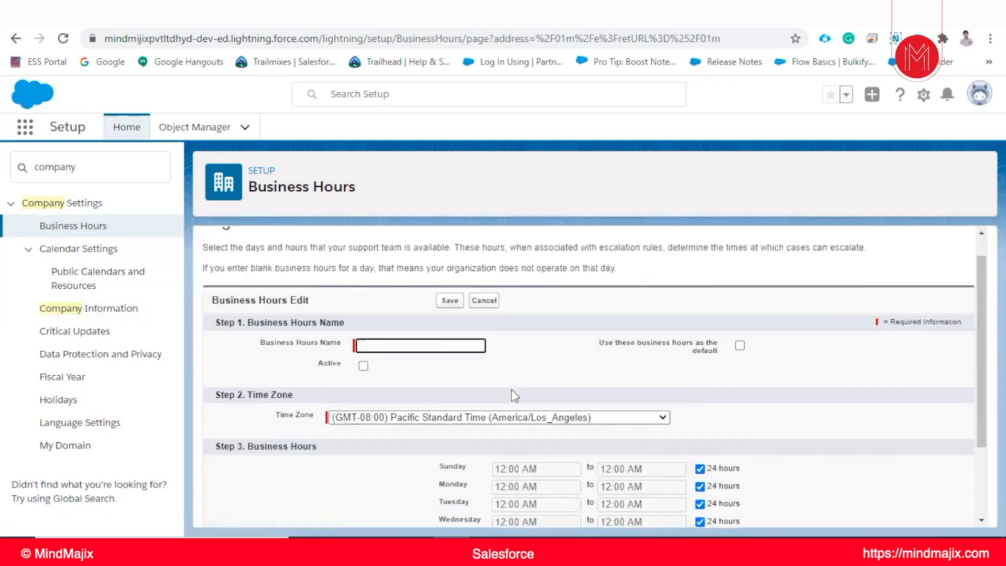
# Examine the name, default, time zone and daily hours fields of the new business hours record and cancel it
pyautogui.scroll(1, 484, 405)
pyautogui.scroll(1, 486, 411)
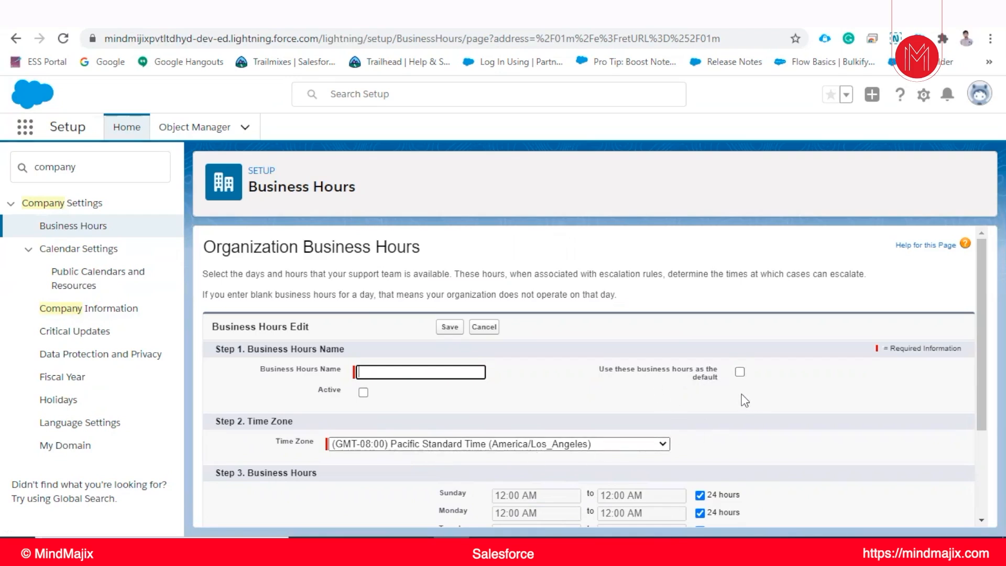
pyautogui.scroll(-3, 740, 394)
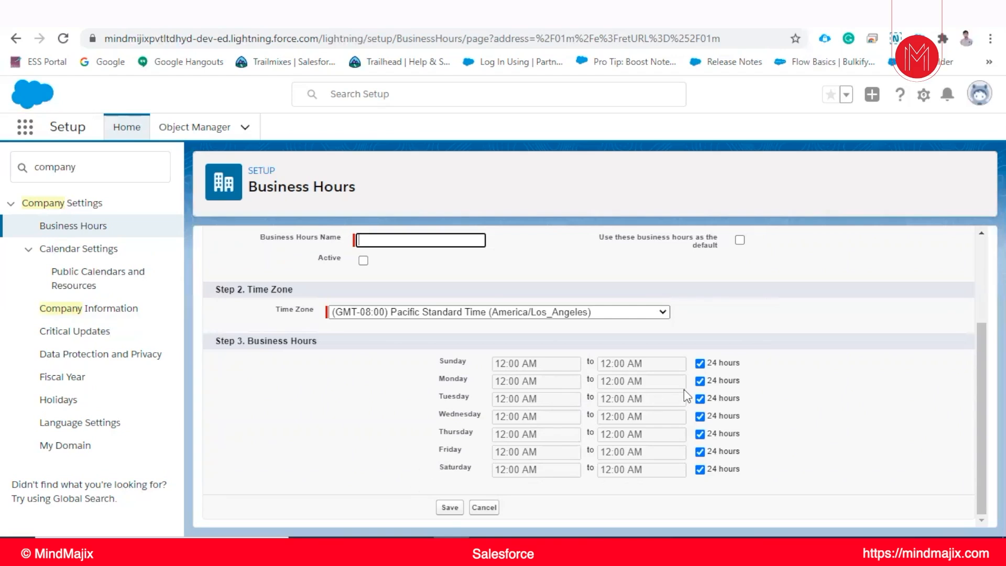
pyautogui.scroll(3, 368, 377)
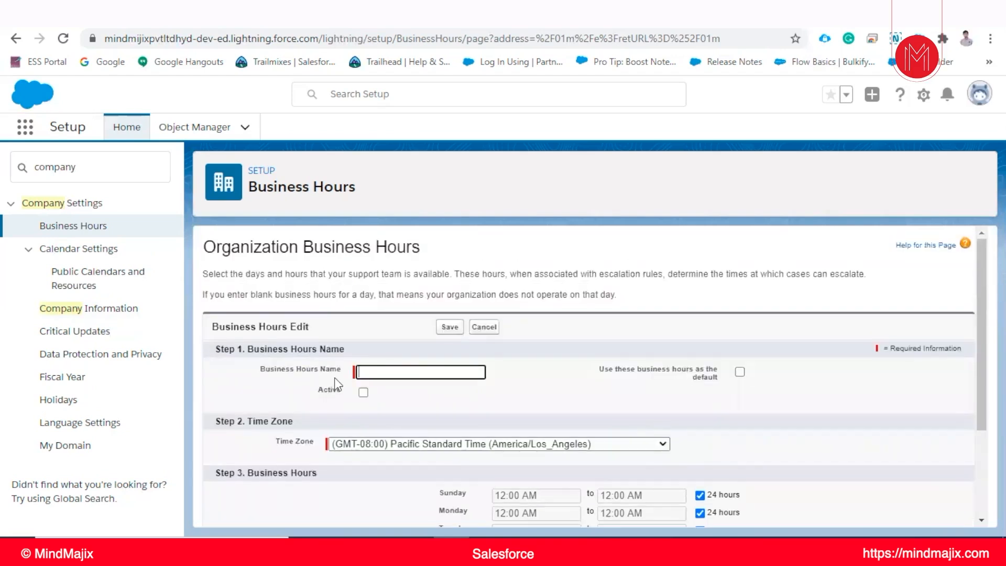
pyautogui.scroll(-3, 334, 377)
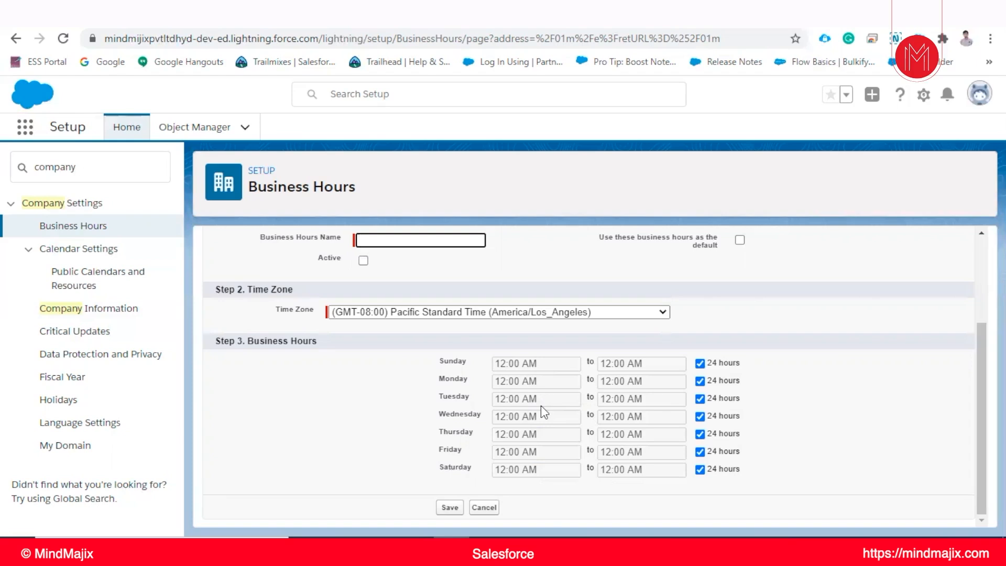
pyautogui.scroll(2, 541, 405)
pyautogui.scroll(-2, 500, 424)
pyautogui.scroll(2, 422, 401)
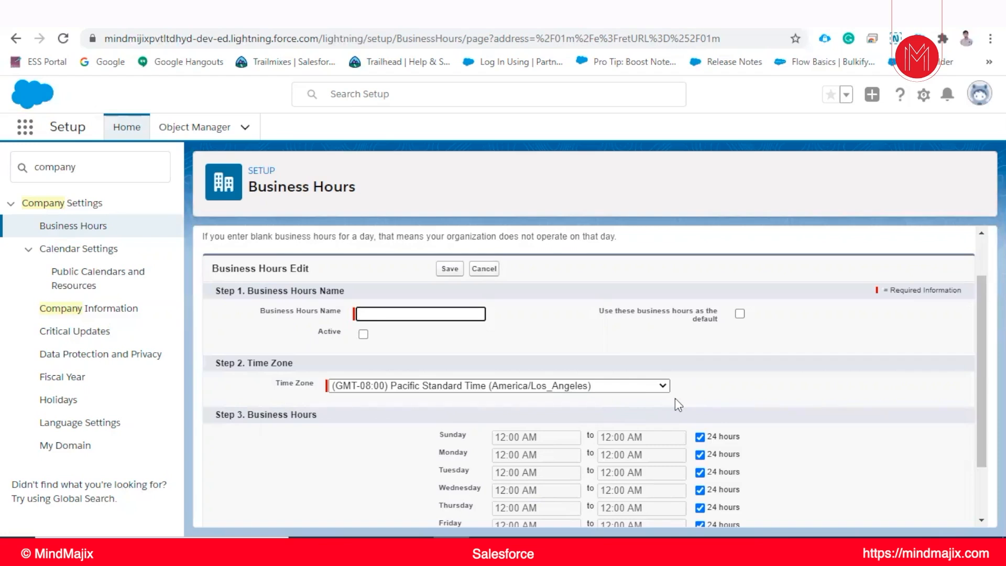
pyautogui.click(483, 269)
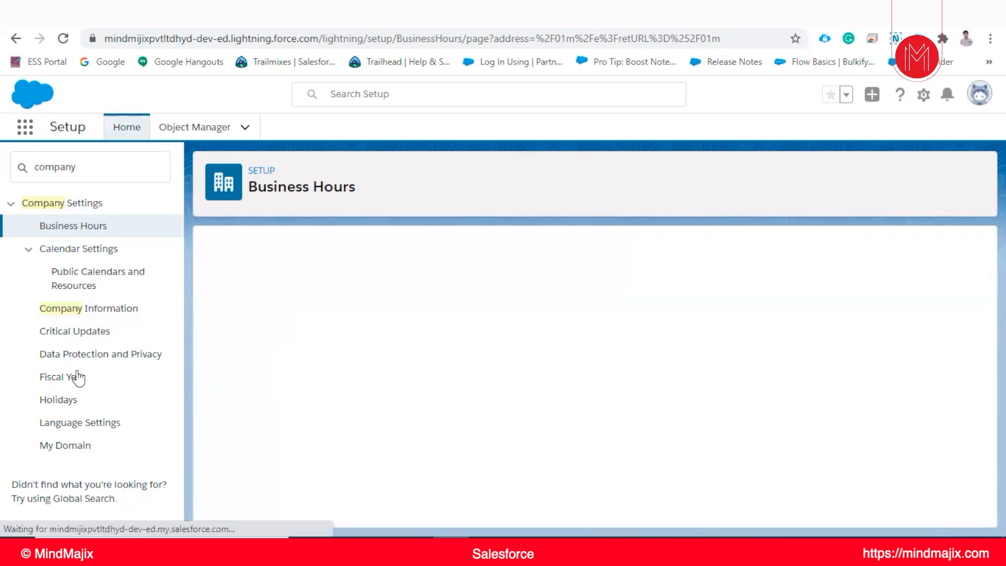
# On the Fiscal Year page, try a February start month based on the starting month, and try the Custom Fiscal Year option
pyautogui.click(73, 384)
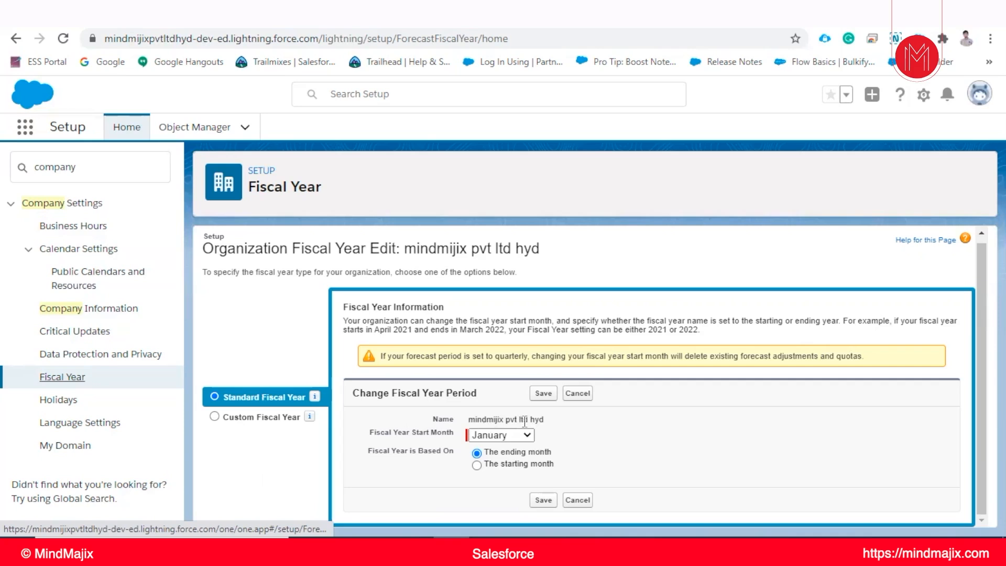
pyautogui.click(497, 435)
pyautogui.click(498, 297)
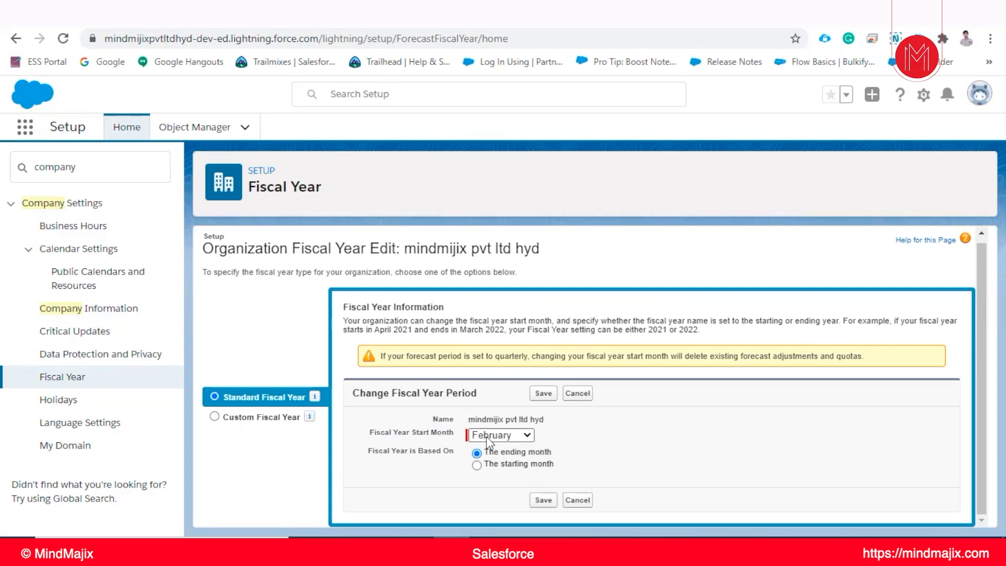
pyautogui.click(477, 466)
pyautogui.click(250, 418)
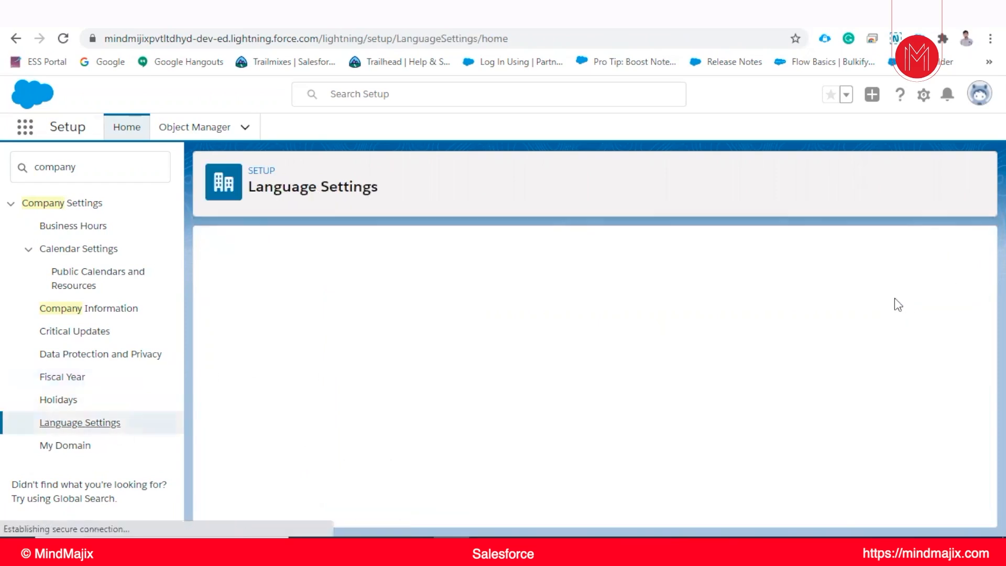
# Examine the end-user and platform-only language options on the Language Settings page
pyautogui.scroll(-2, 465, 355)
pyautogui.scroll(1, 487, 362)
pyautogui.scroll(1, 577, 367)
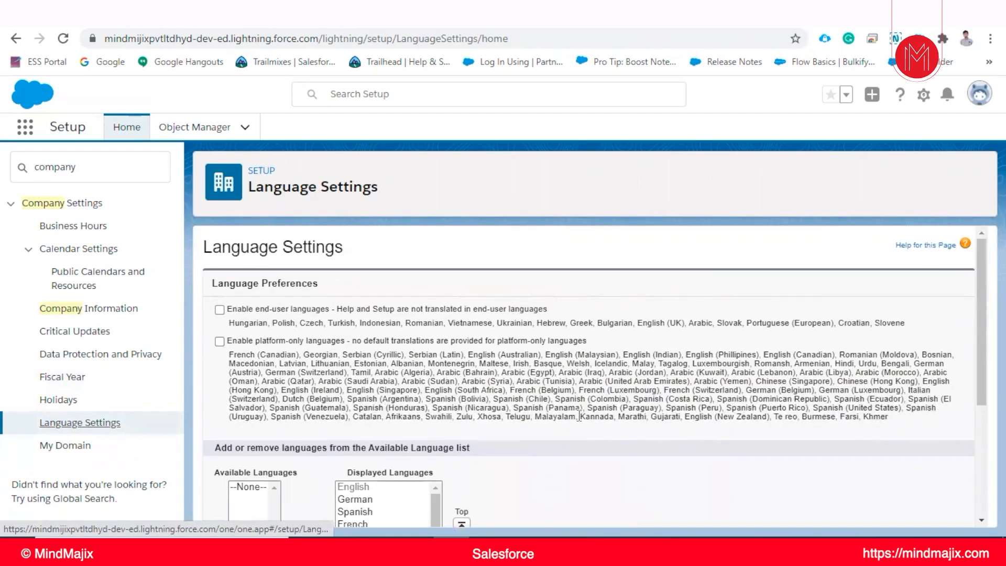
pyautogui.scroll(-1, 580, 419)
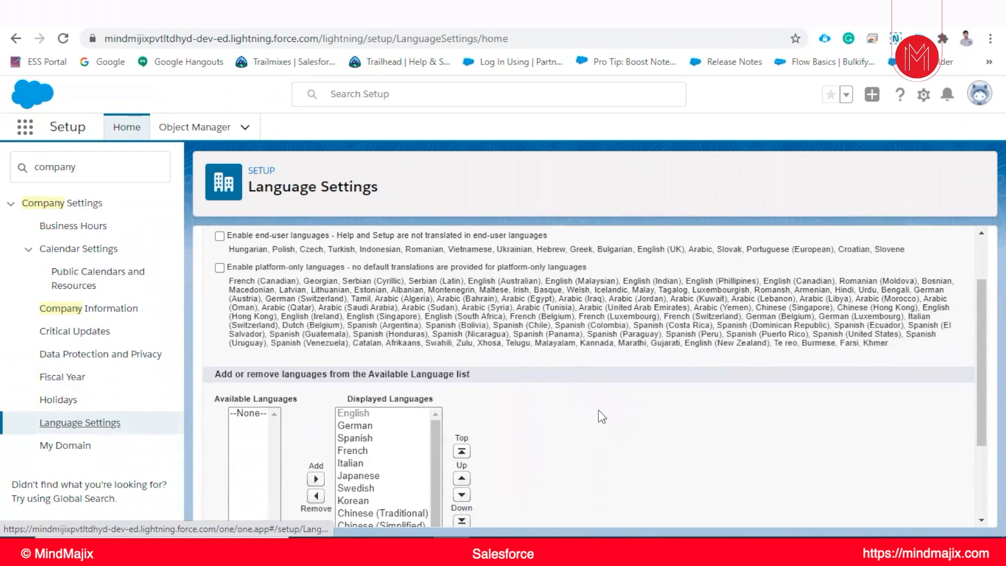
pyautogui.scroll(1, 608, 477)
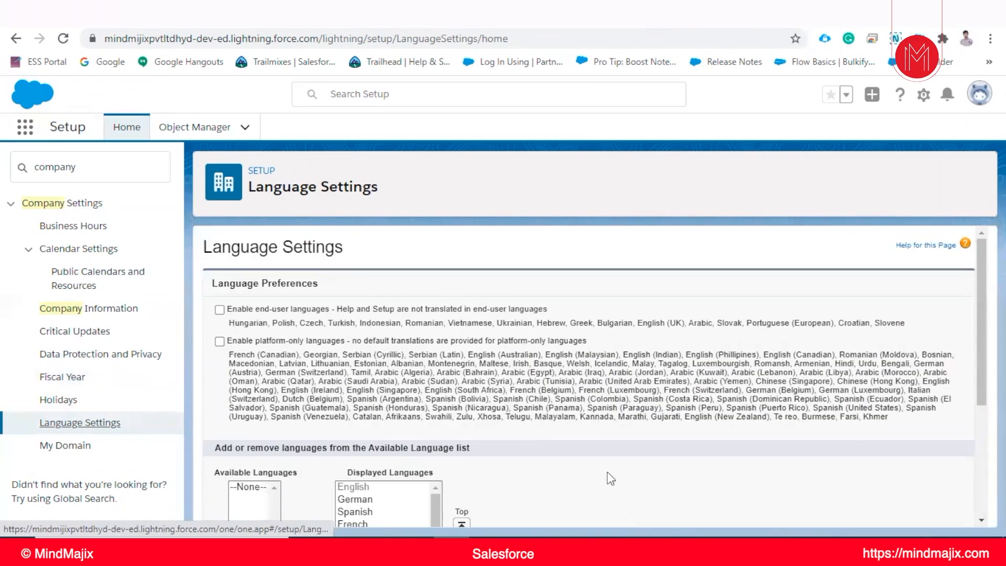
pyautogui.scroll(-1, 483, 418)
pyautogui.scroll(-2, 483, 417)
pyautogui.scroll(2, 280, 334)
pyautogui.scroll(-2, 350, 412)
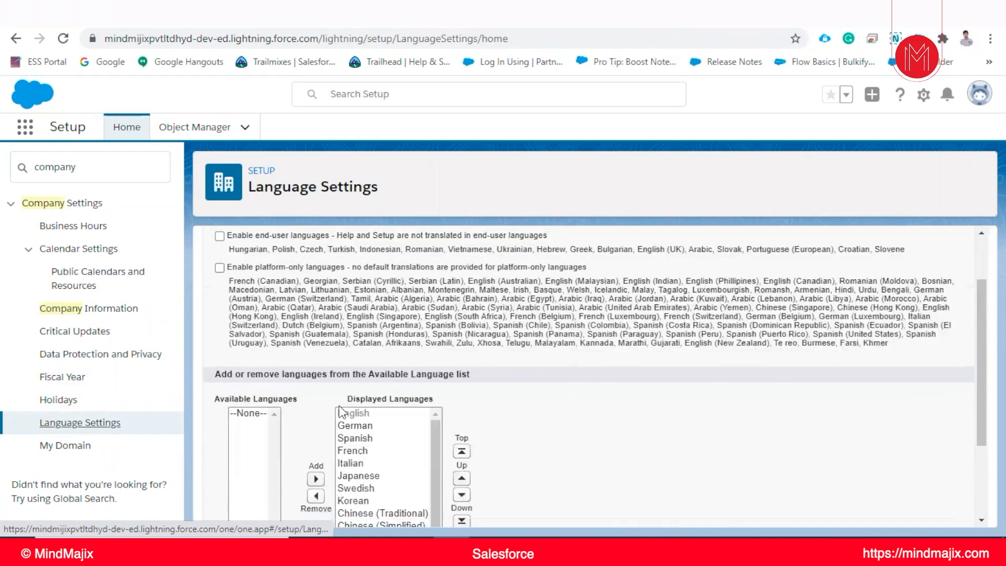
# Look over the available and displayed language lists and cancel out of the language settings
pyautogui.scroll(-3, 350, 412)
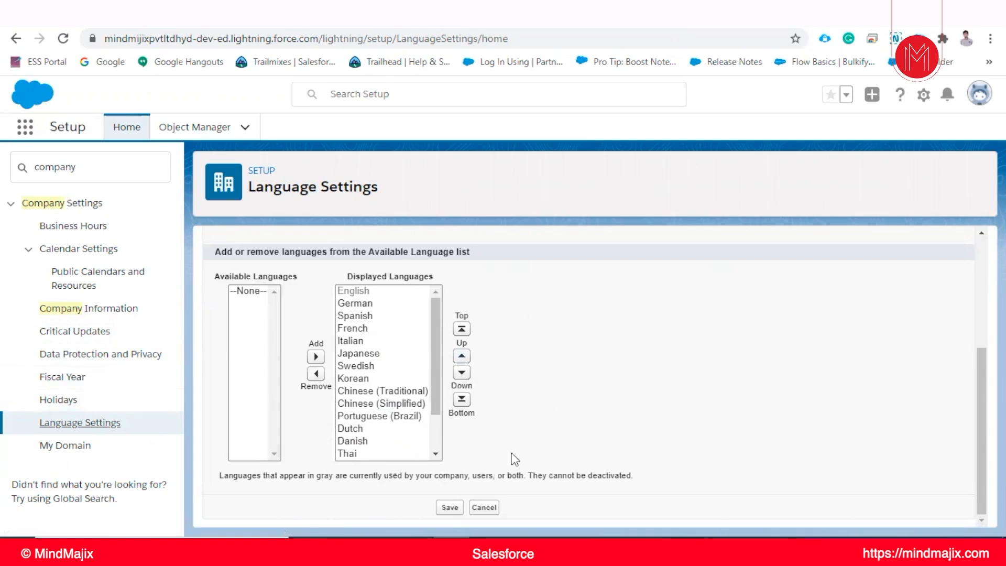
pyautogui.click(484, 508)
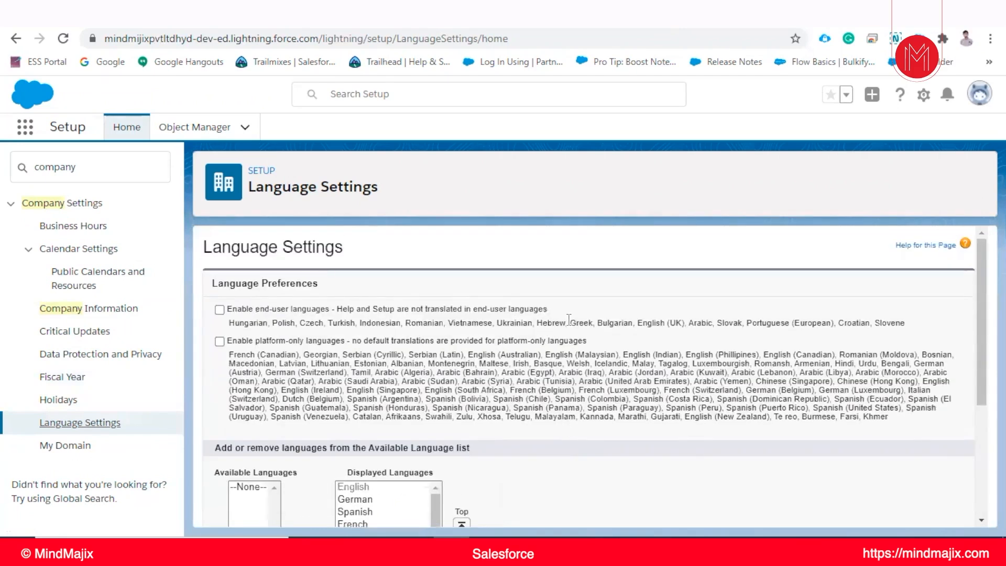
pyautogui.scroll(-4, 569, 319)
pyautogui.click(487, 508)
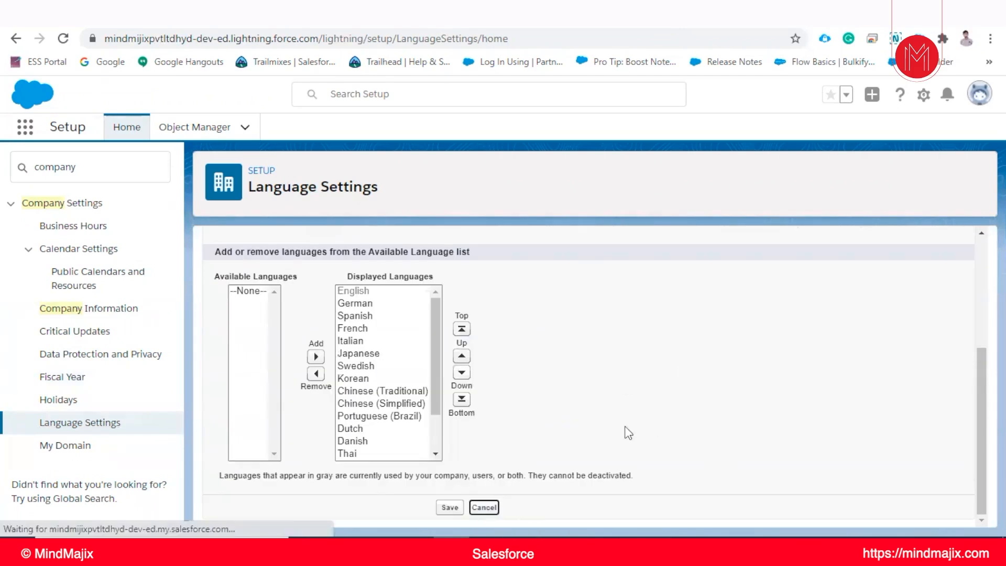
# Go to Setup Home, replace the Quick Find text with "compan" to list the company settings, and reload Setup Home
pyautogui.click(125, 122)
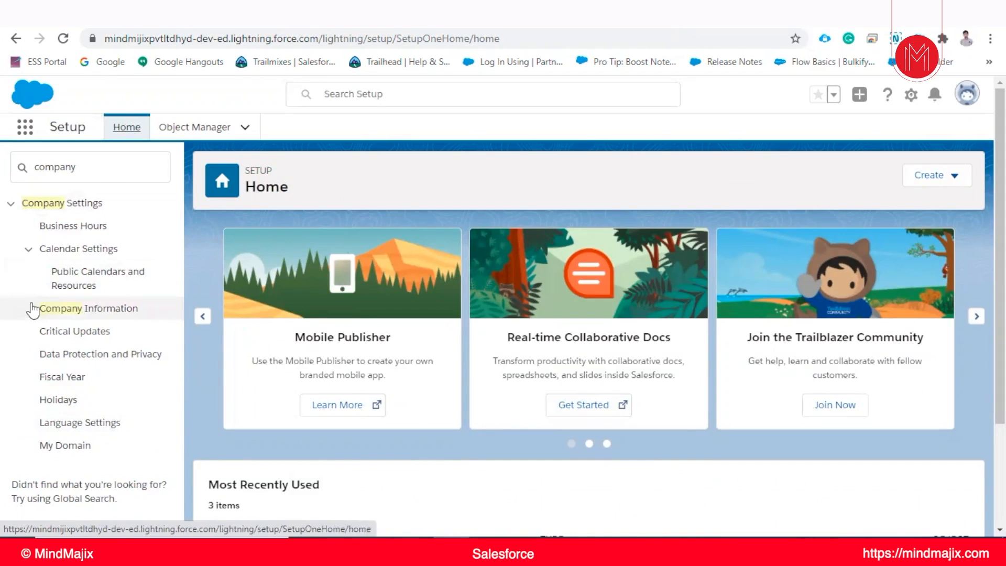
pyautogui.moveTo(81, 168); pyautogui.dragTo(28, 168)
pyautogui.press('BackSpace')
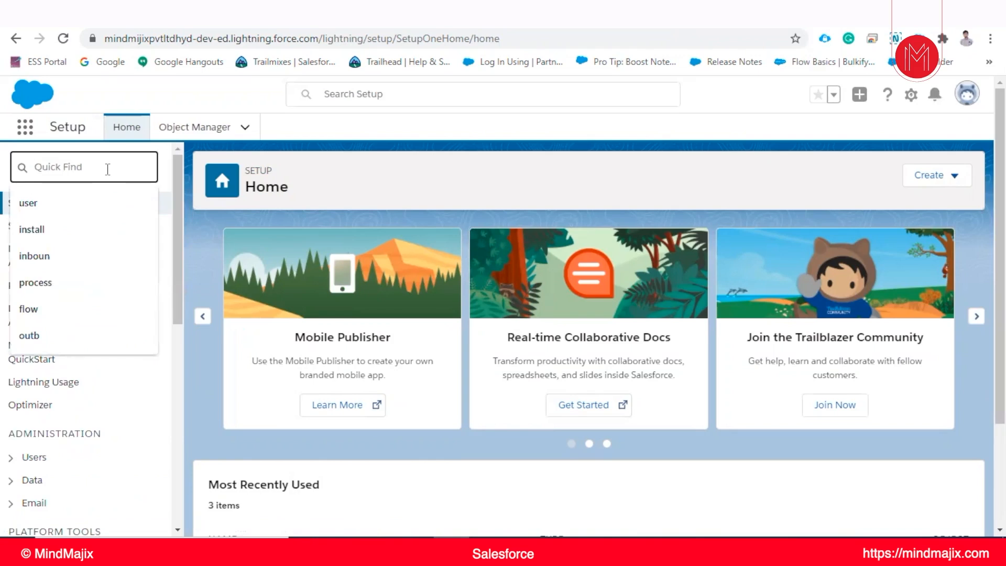
pyautogui.write('co')
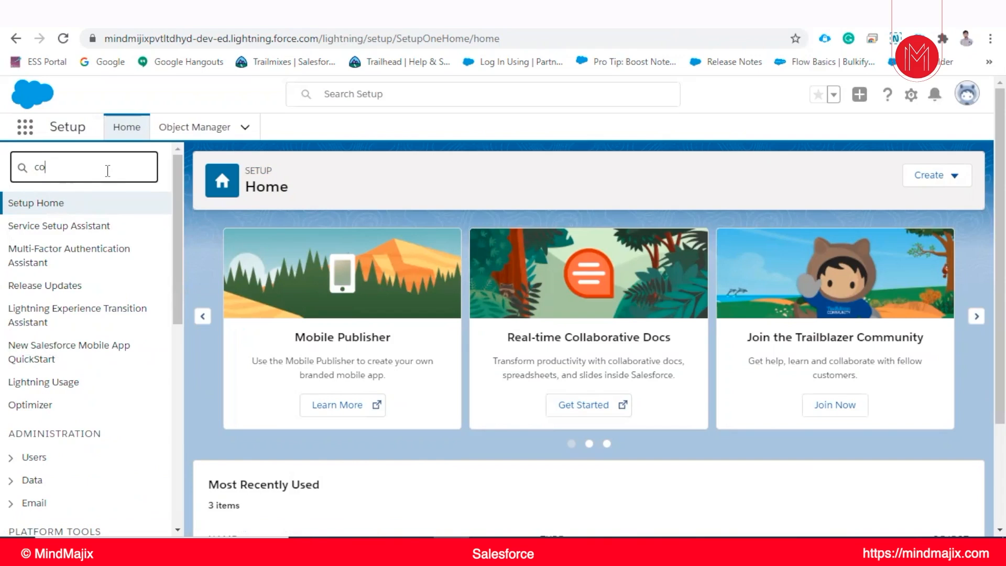
pyautogui.write('mnpa')
pyautogui.press('BackSpace')
pyautogui.press('BackSpace')
pyautogui.press('BackSpace')
pyautogui.write('pan')
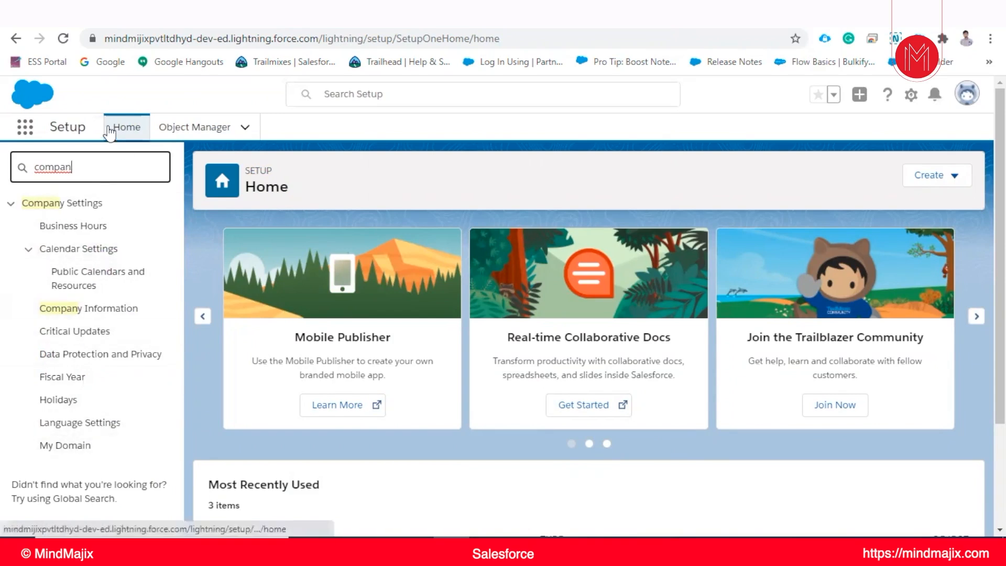
pyautogui.click(111, 130)
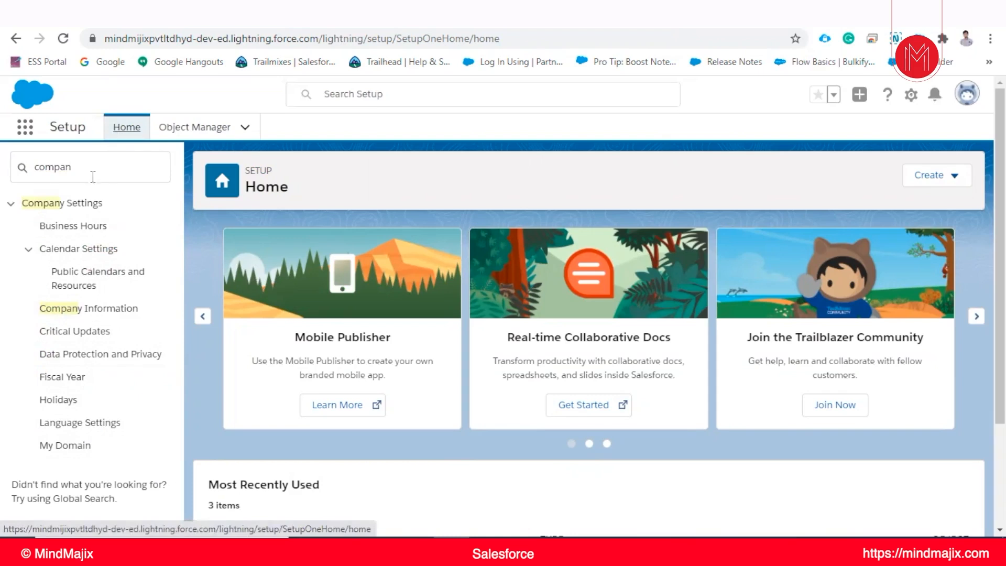
# Clear the Quick Find search in Setup and switch the org from Lightning Experience to Salesforce Classic
pyautogui.moveTo(93, 174); pyautogui.dragTo(0, 168)
pyautogui.press('BackSpace')
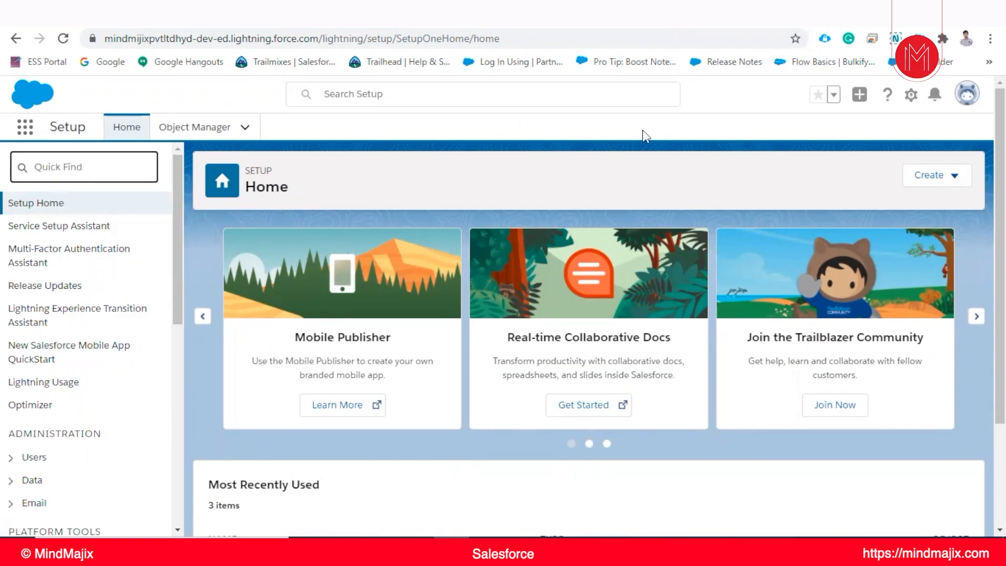
pyautogui.click(967, 107)
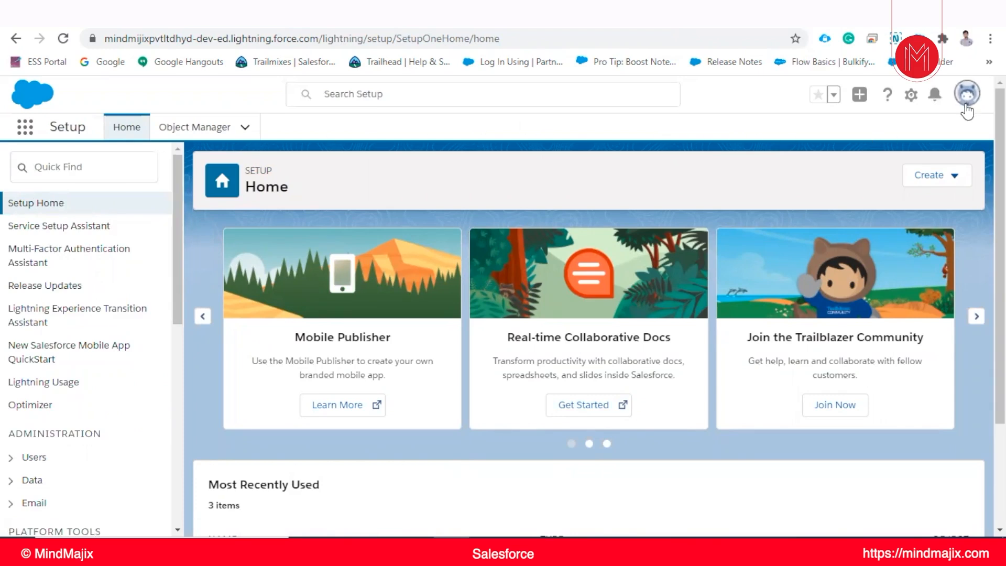
pyautogui.click(911, 96)
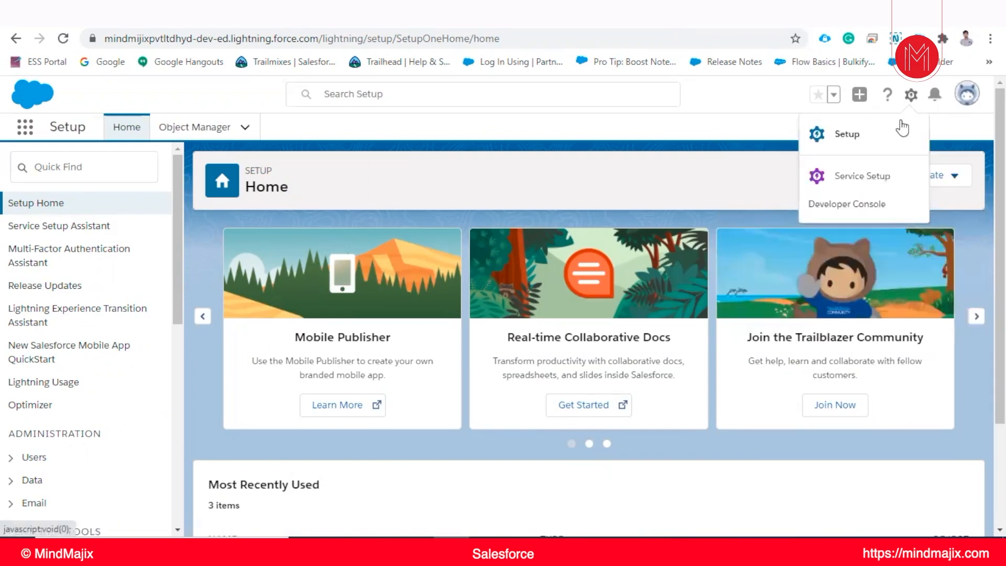
pyautogui.click(969, 94)
pyautogui.click(970, 97)
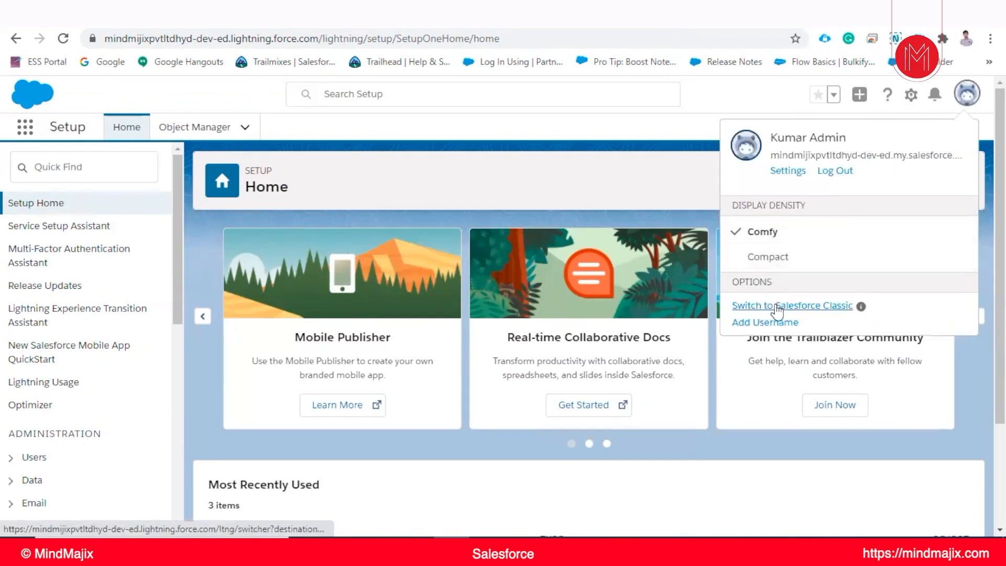
pyautogui.click(764, 305)
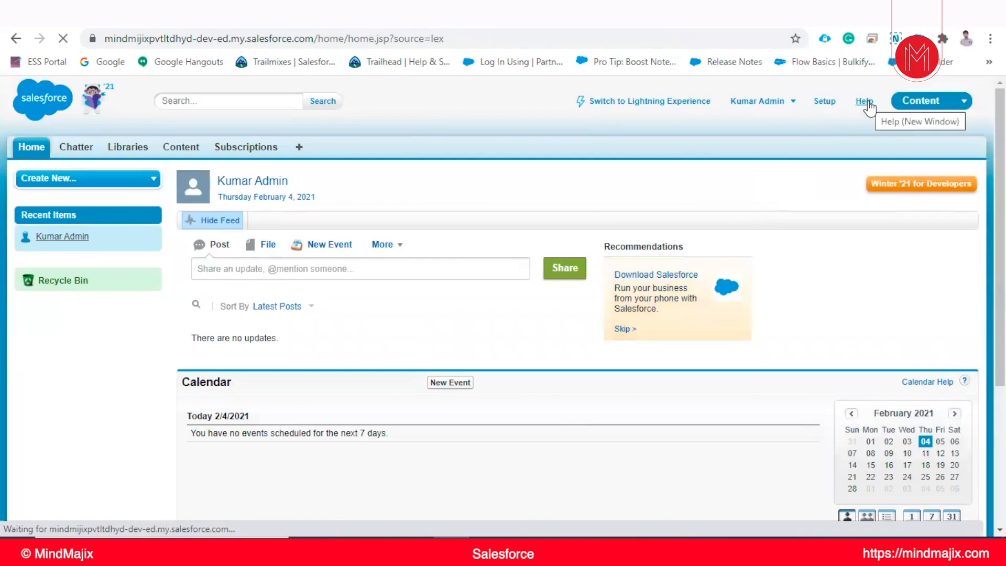
# Open Salesforce Help from the Classic home page and look over its documentation, Trailhead, community and support resources
pyautogui.click(865, 102)
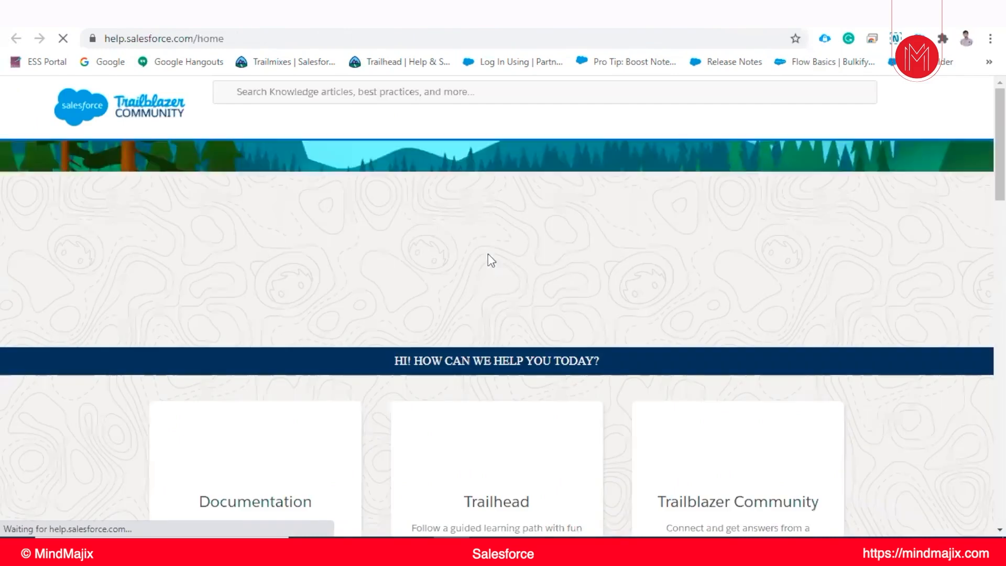
pyautogui.scroll(-4, 443, 311)
pyautogui.scroll(4, 494, 250)
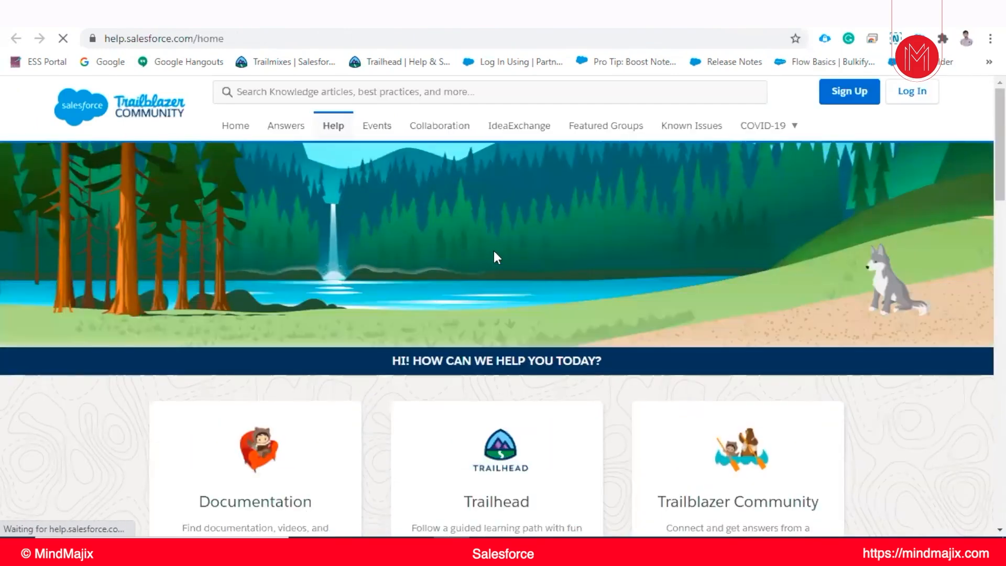
pyautogui.scroll(-1, 707, 273)
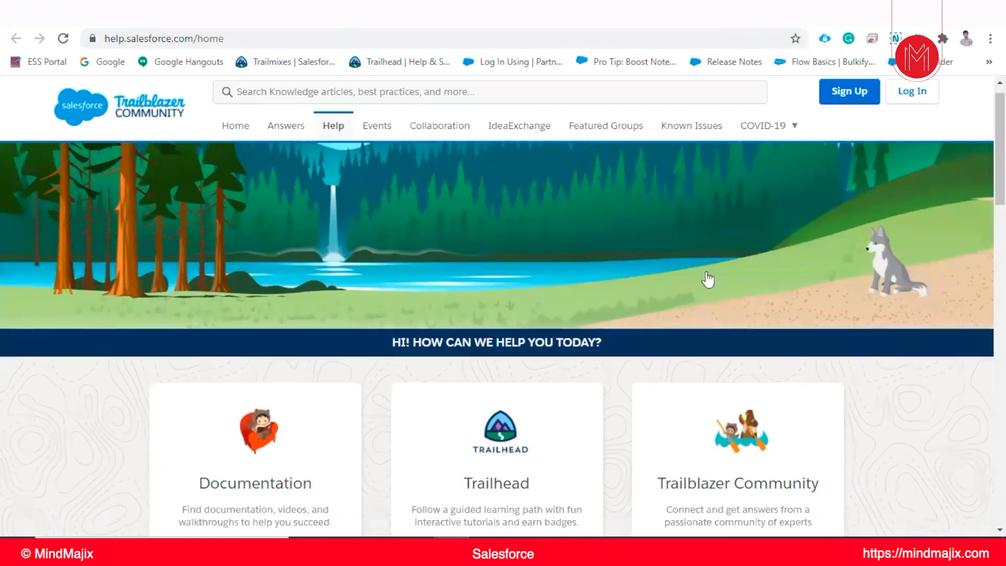
pyautogui.scroll(-10, 707, 281)
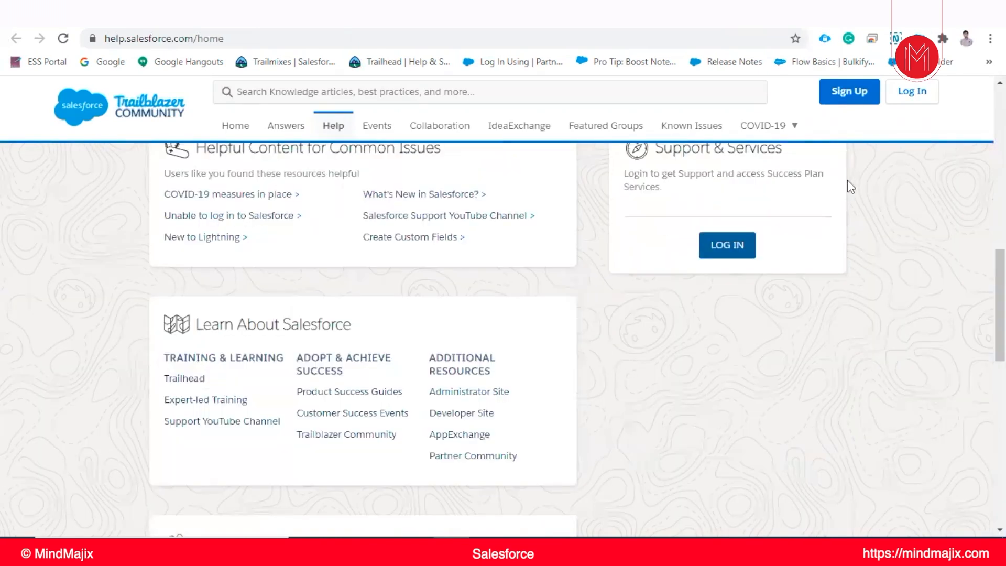
pyautogui.scroll(1, 687, 202)
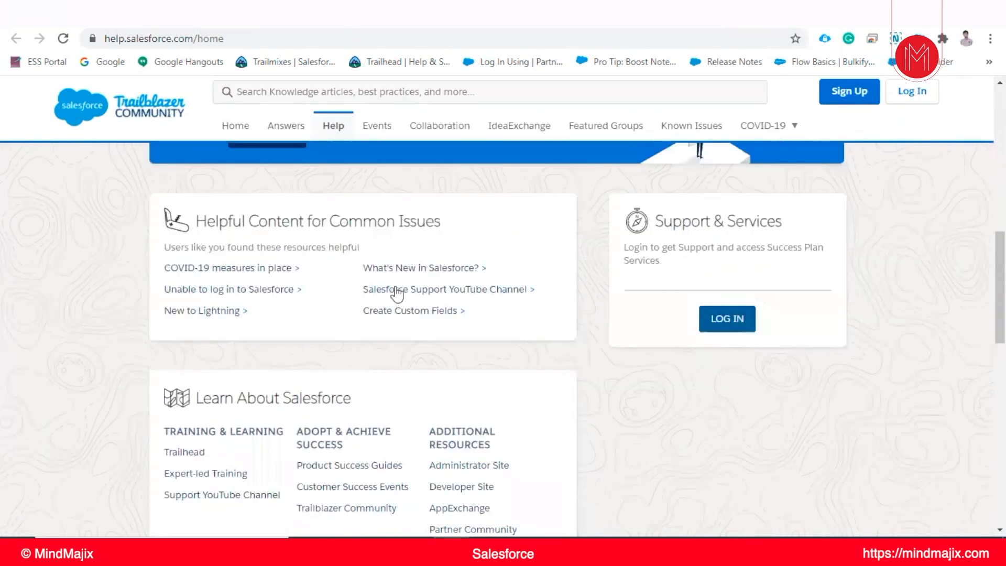
pyautogui.scroll(4, 398, 295)
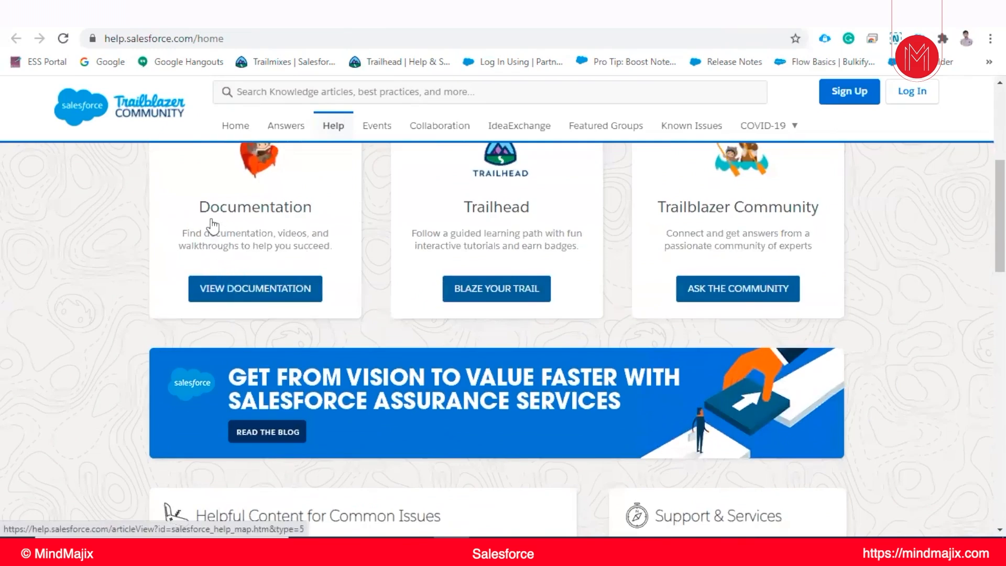
pyautogui.scroll(1, 506, 252)
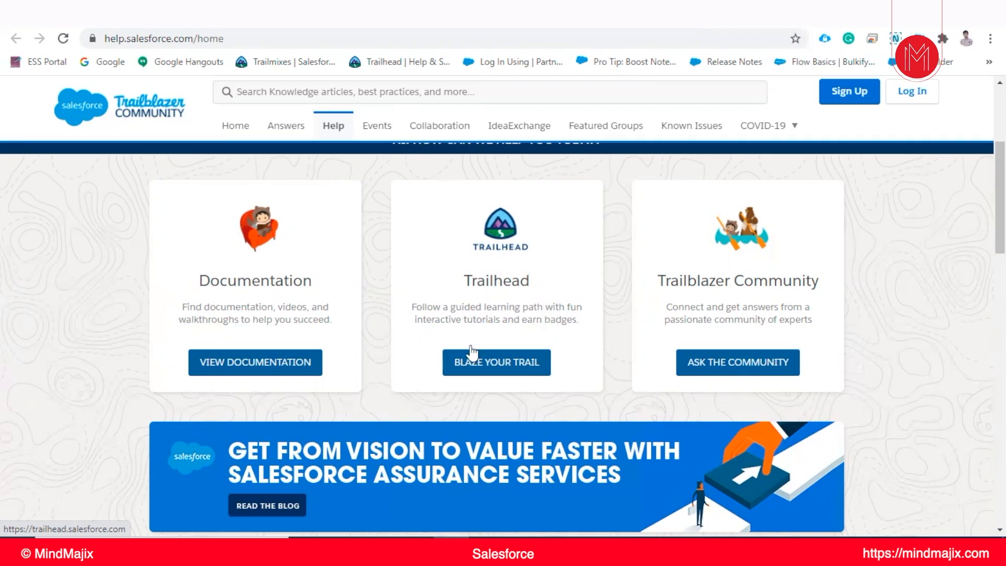
# Open Trailhead from the Help page and look over its home page and credentials options
pyautogui.click(478, 362)
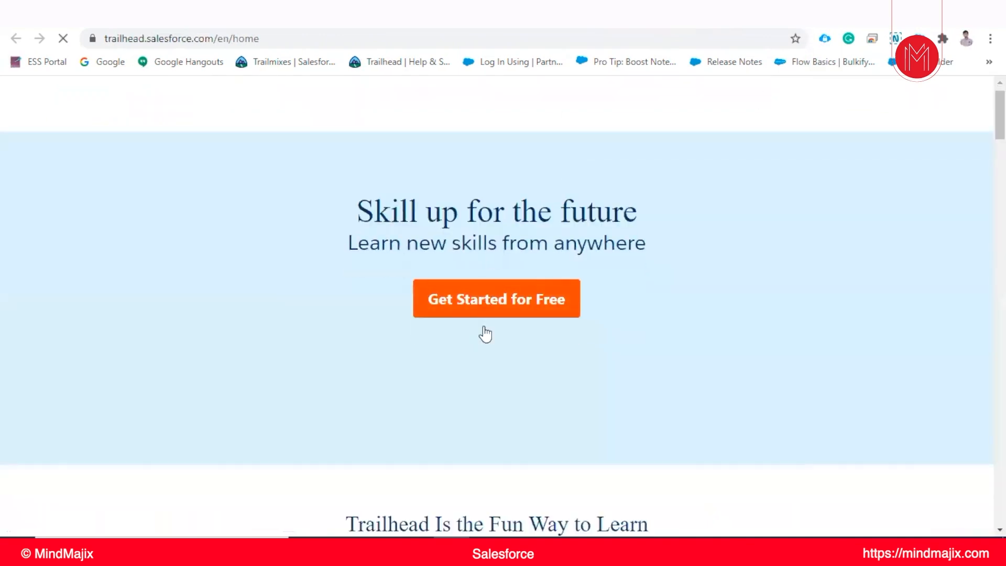
pyautogui.scroll(-10, 485, 332)
pyautogui.scroll(9, 485, 332)
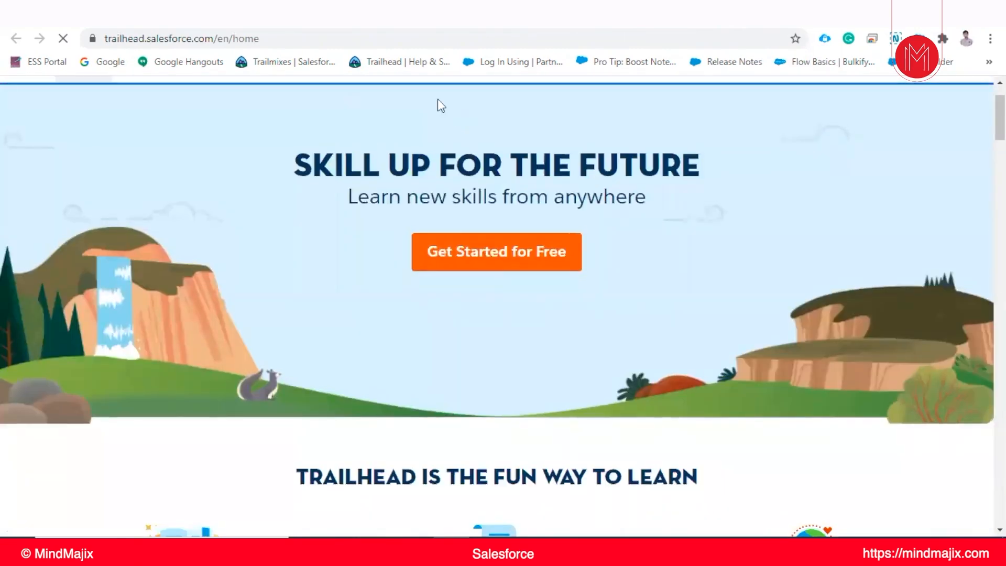
pyautogui.scroll(1, 454, 234)
pyautogui.scroll(-1, 454, 234)
pyautogui.scroll(1, 838, 220)
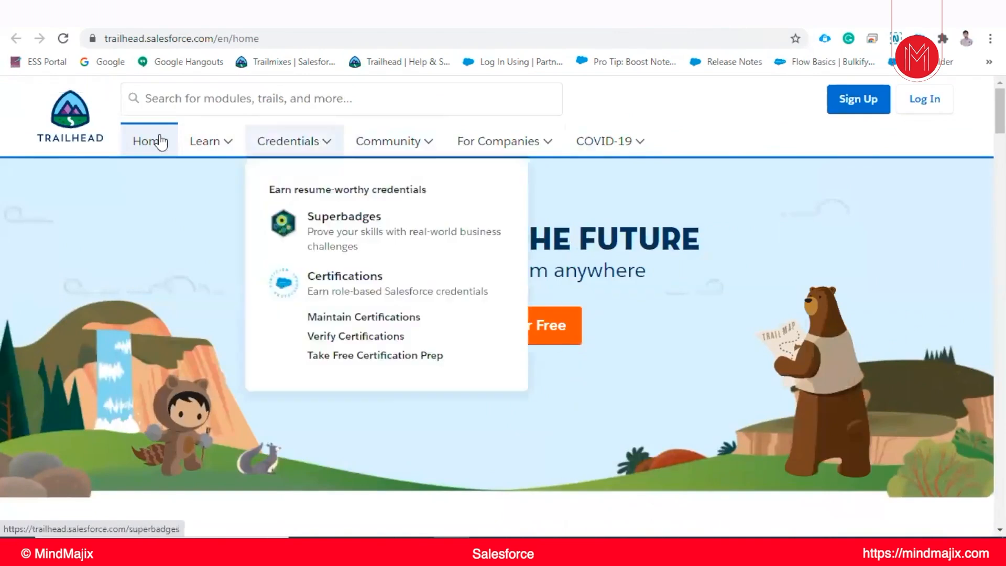
# Open Trailhead's Modules catalog from the learning options and browse its filters and module cards
pyautogui.moveTo(205, 140)
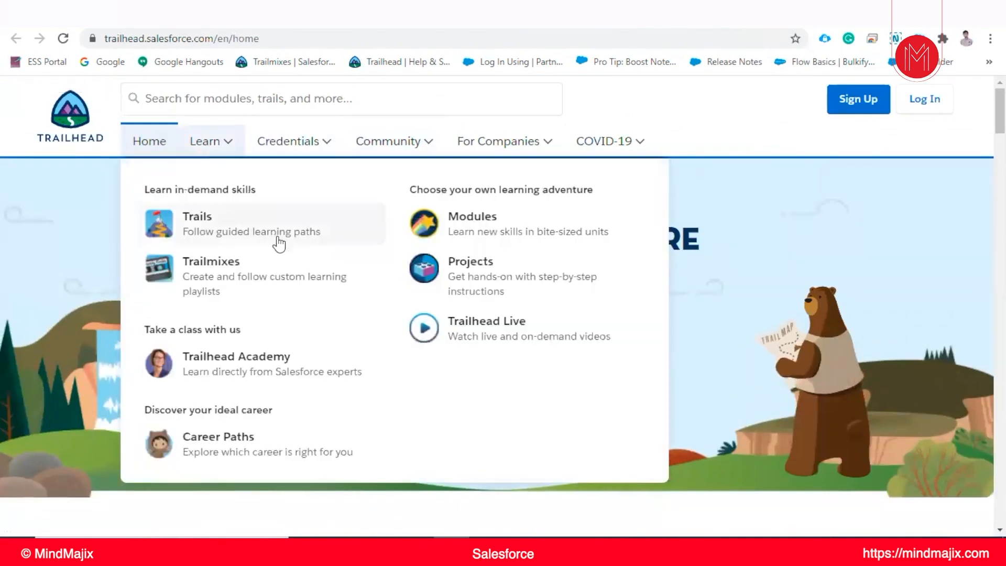
pyautogui.click(507, 229)
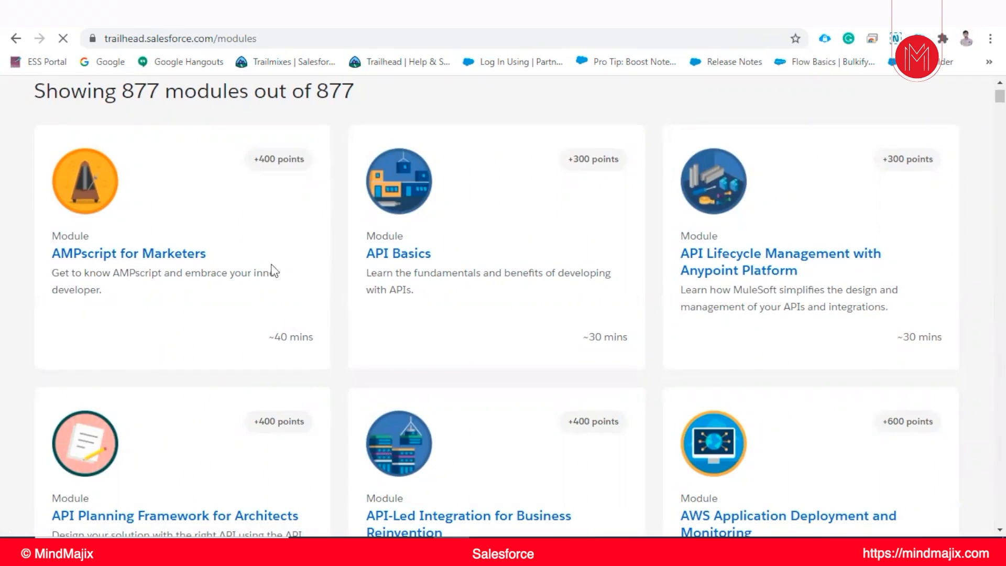
pyautogui.scroll(7, 519, 315)
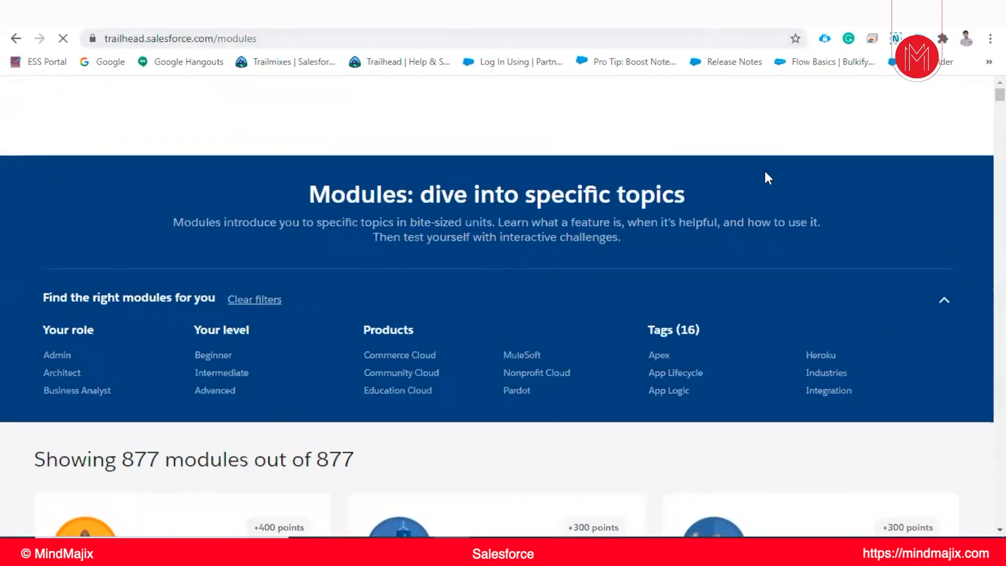
pyautogui.scroll(-8, 293, 242)
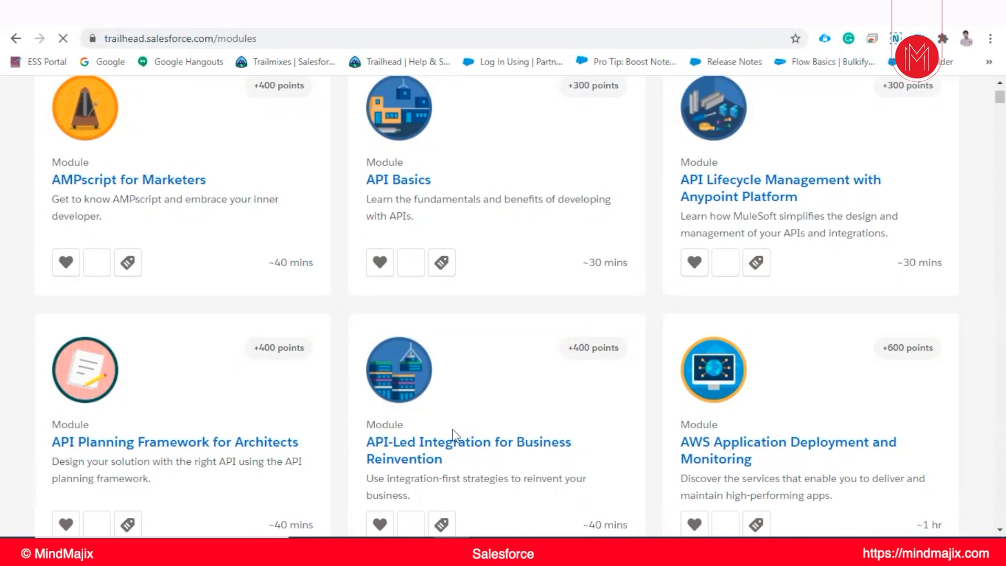
pyautogui.scroll(-1, 766, 321)
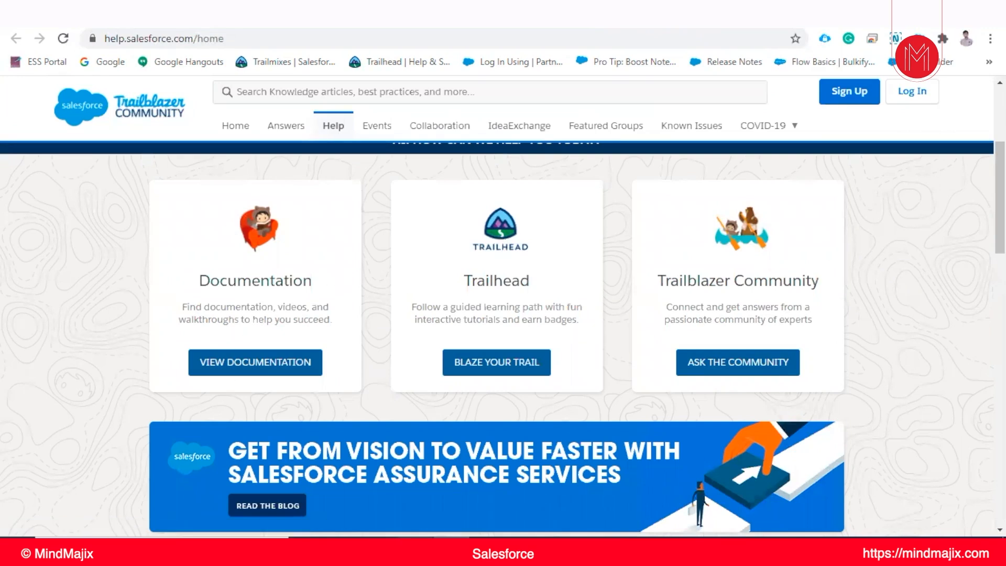
# Switch to the Notepad++ session notes, check the Salesforce Classic home page in the browser, and return to the release version notes
pyautogui.click(415, 548)
pyautogui.scroll(-1, 317, 315)
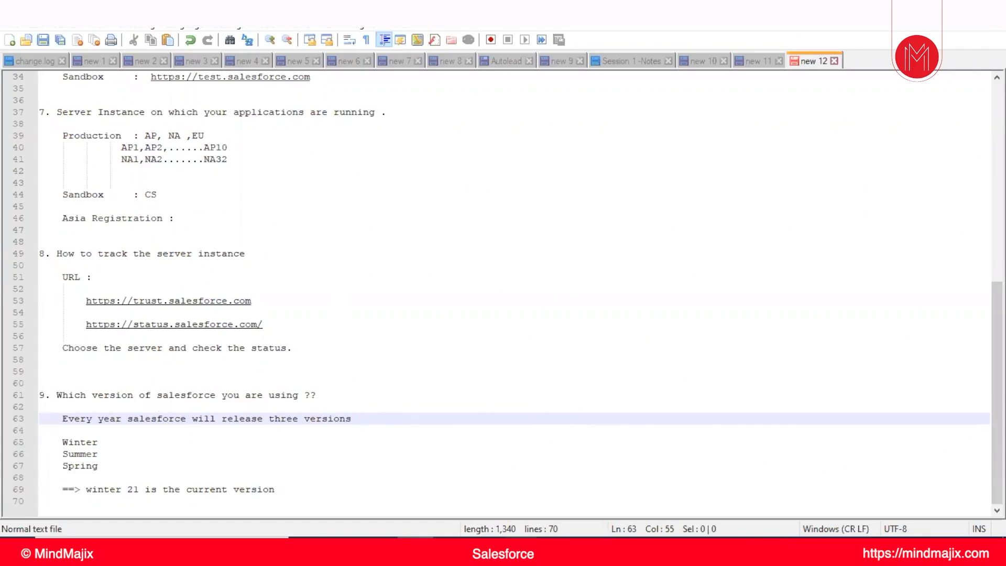
pyautogui.click(451, 548)
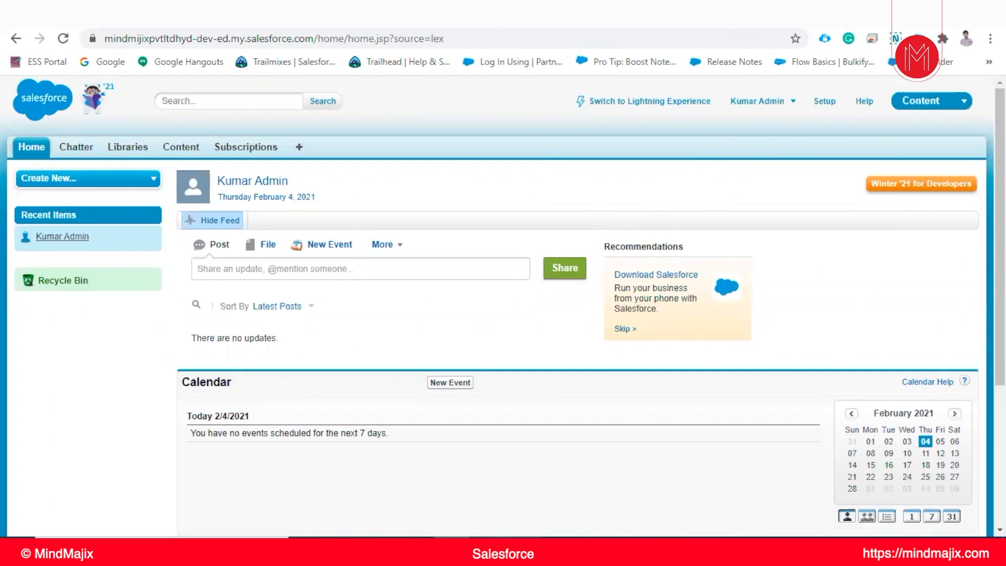
pyautogui.click(416, 550)
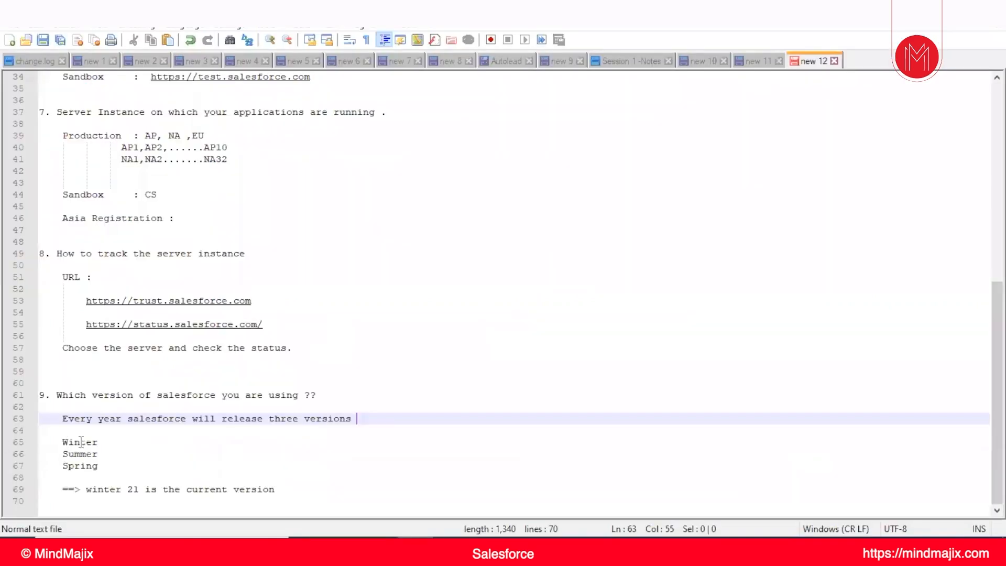